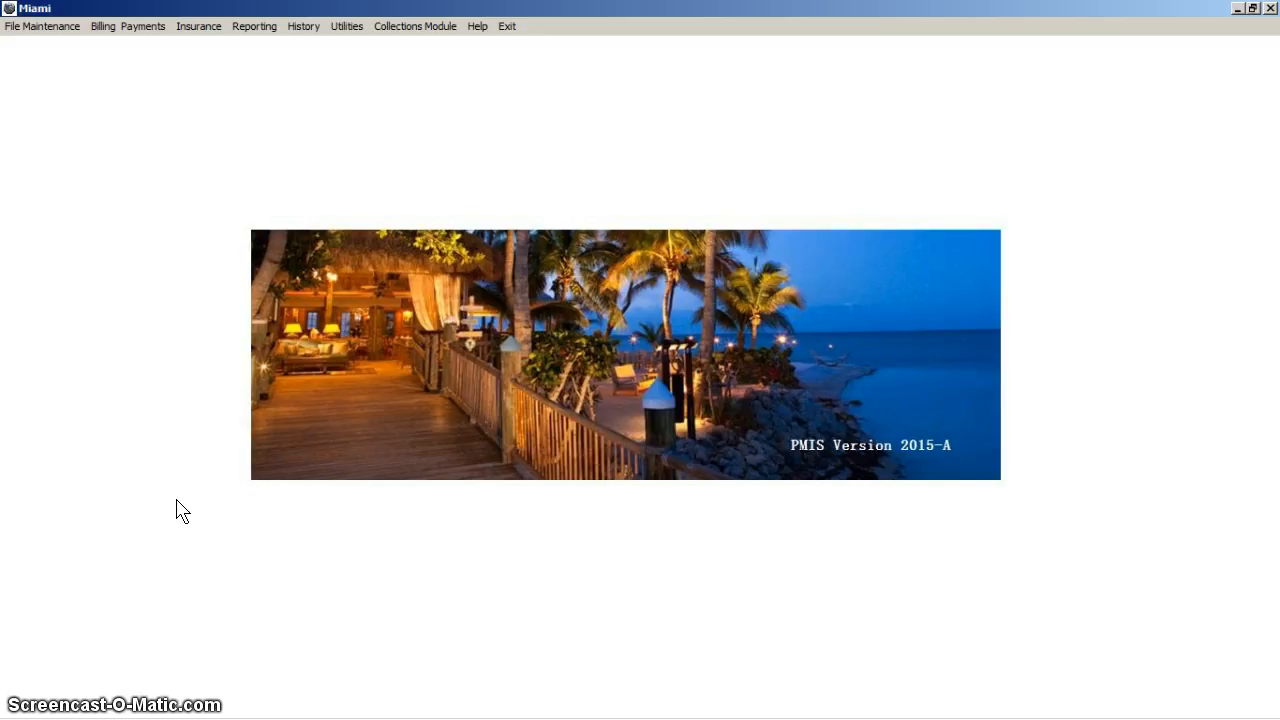
Step: Open the About PMIS information, check the default diagnosis code set, and close it
{"action": "left_click", "coordinate": [482, 33]}
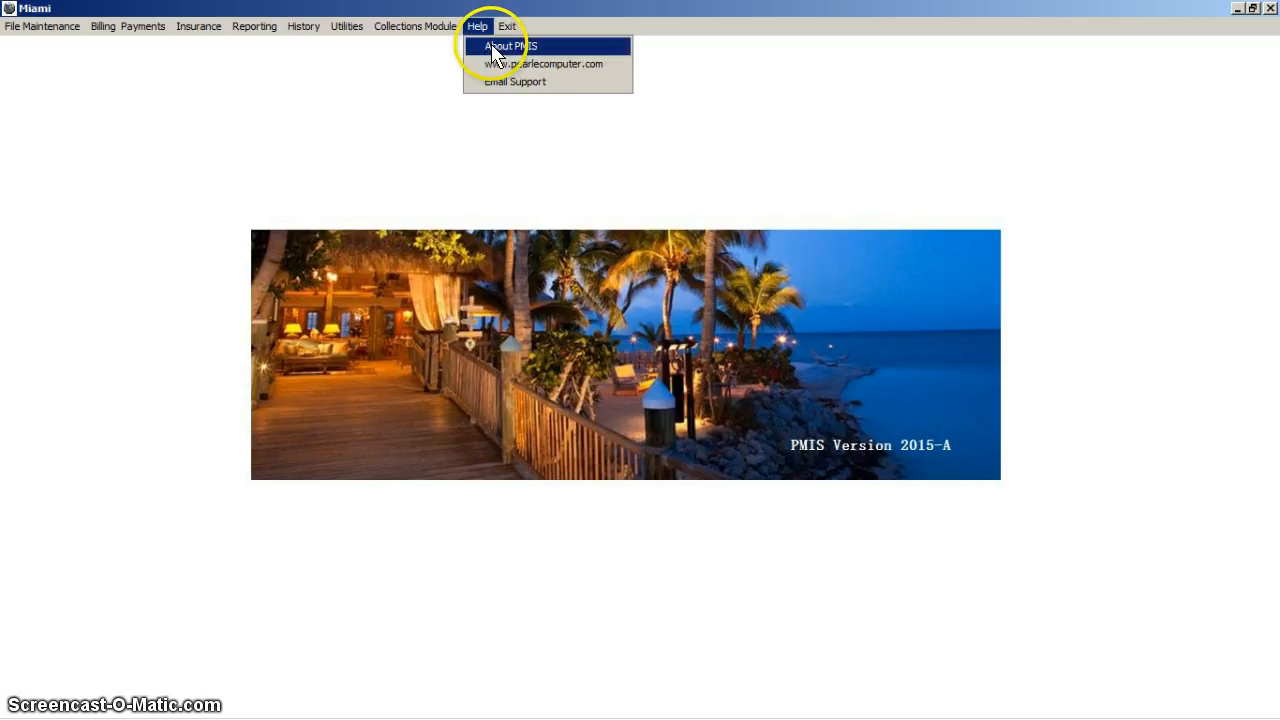
{"action": "left_click", "coordinate": [491, 45]}
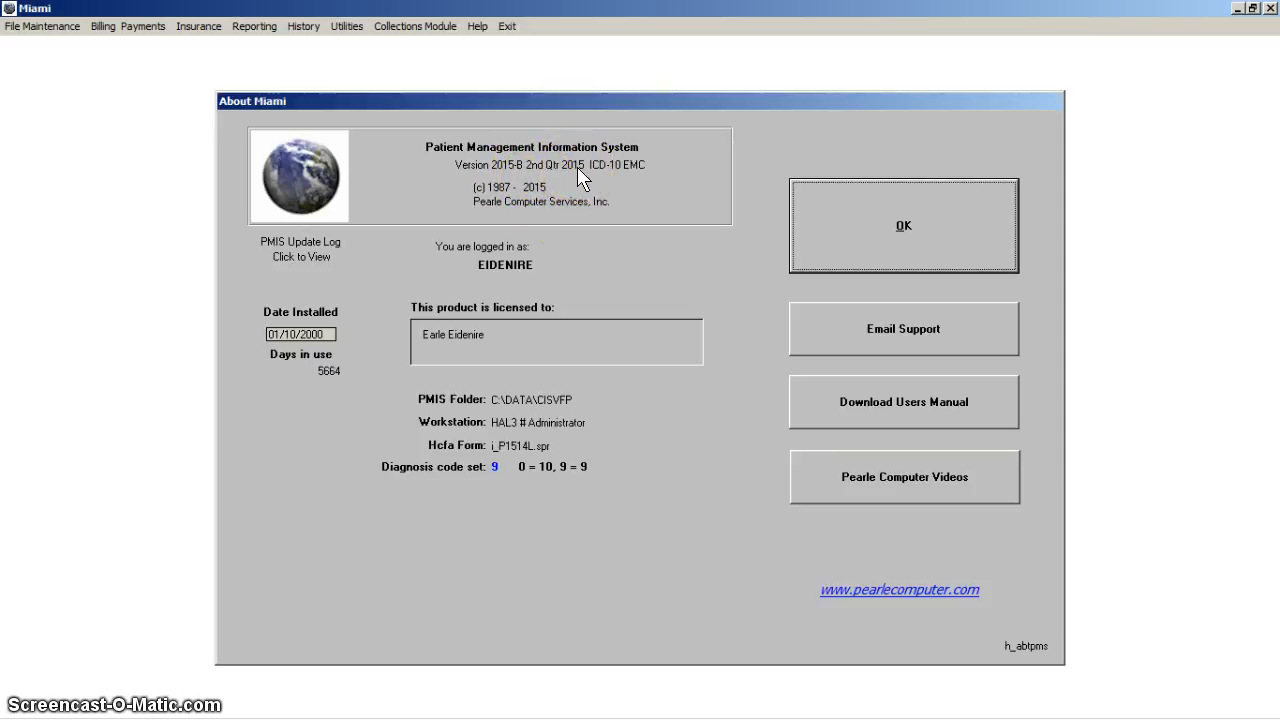
{"action": "left_click", "coordinate": [497, 462]}
{"action": "key", "text": "Return"}
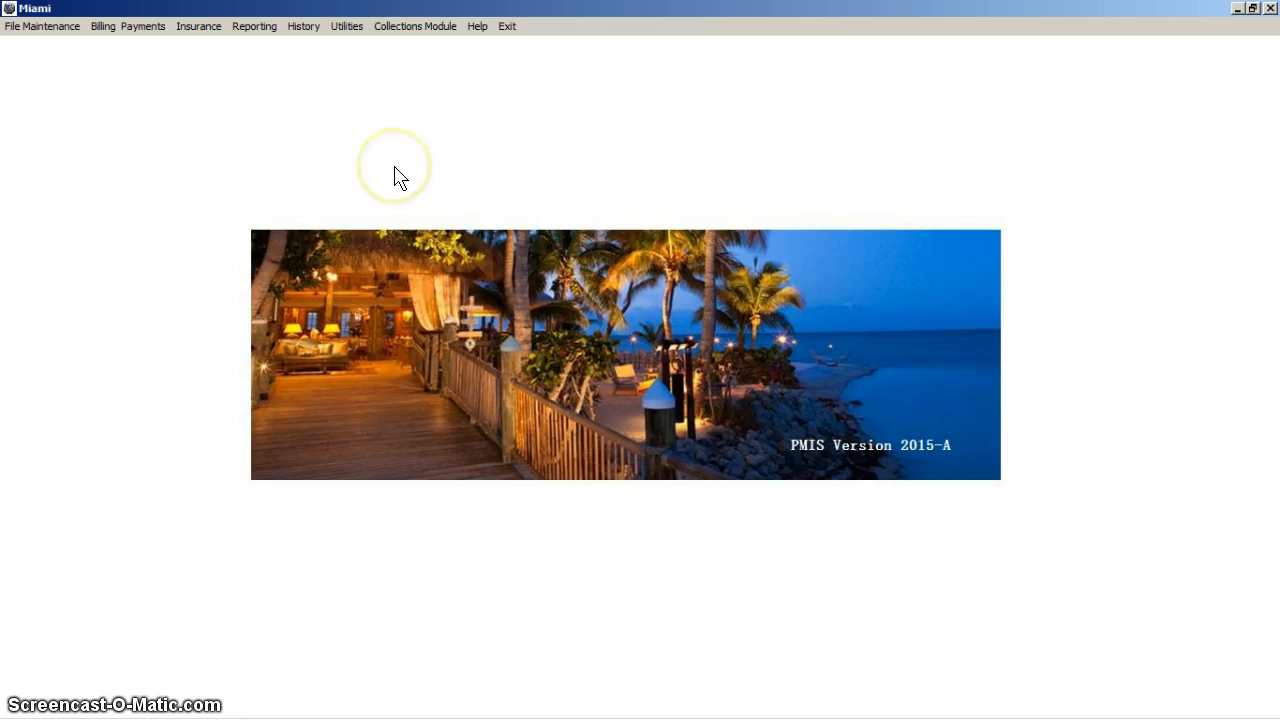
Step: Open the insurance company file maintenance and locate the company with code MEDI
{"action": "left_click", "coordinate": [41, 32]}
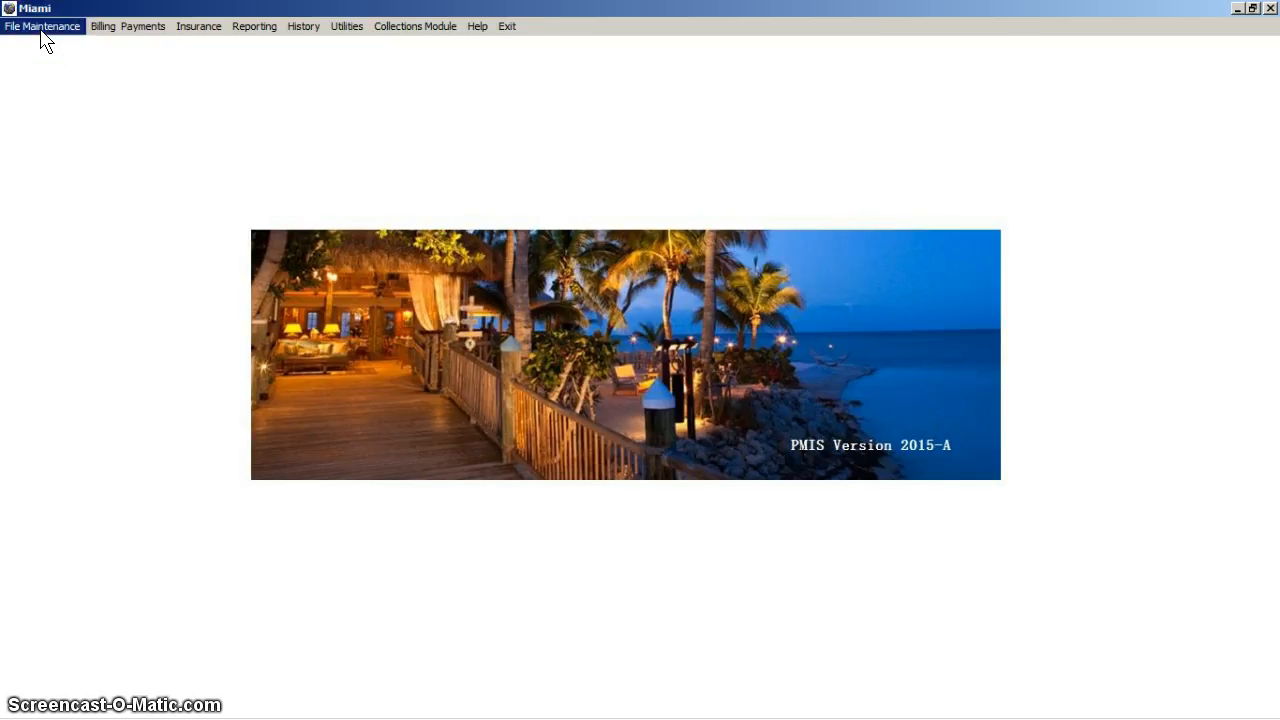
{"action": "left_click", "coordinate": [79, 137]}
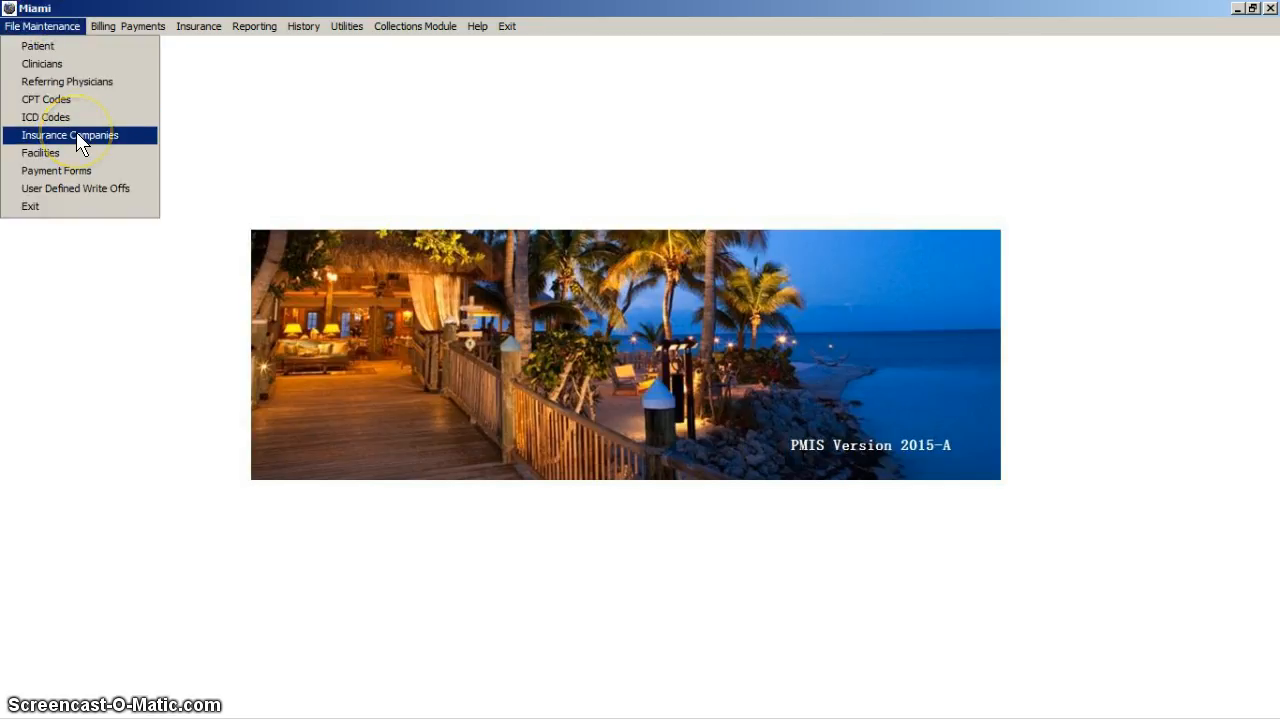
{"action": "left_click", "coordinate": [79, 137]}
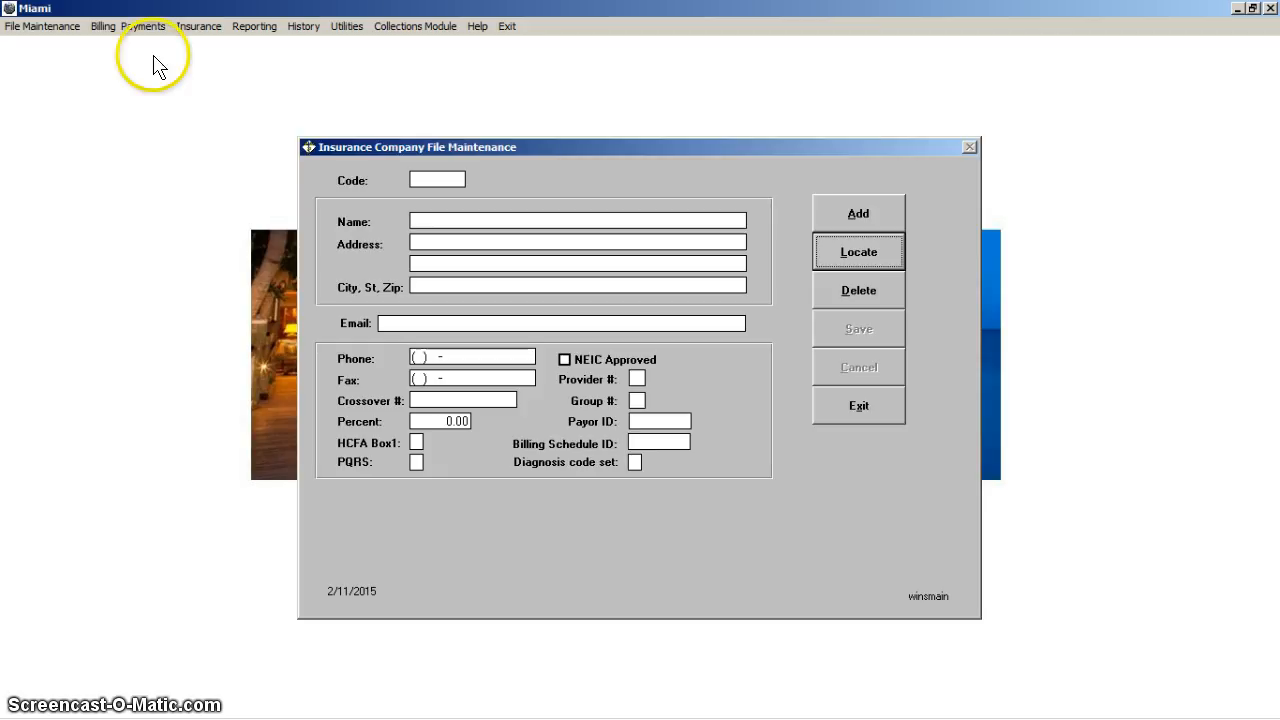
{"action": "left_click", "coordinate": [886, 252]}
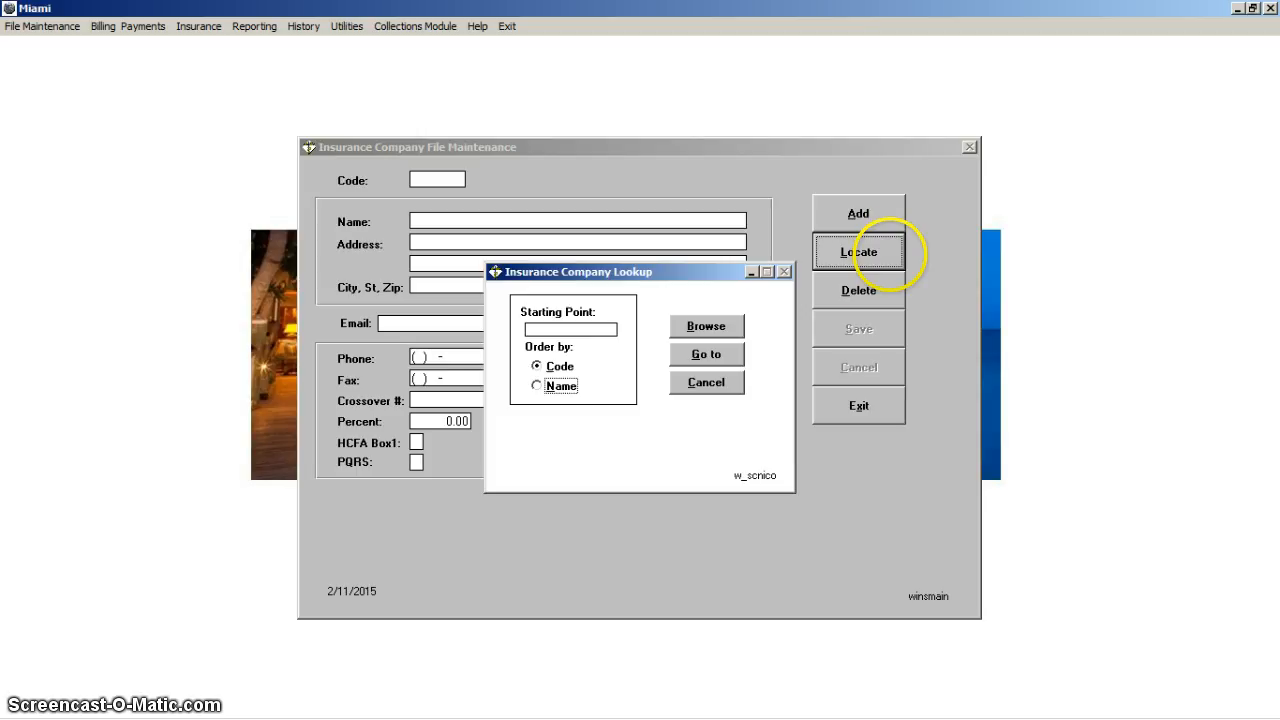
{"action": "left_click", "coordinate": [608, 329]}
{"action": "type", "text": "MED"}
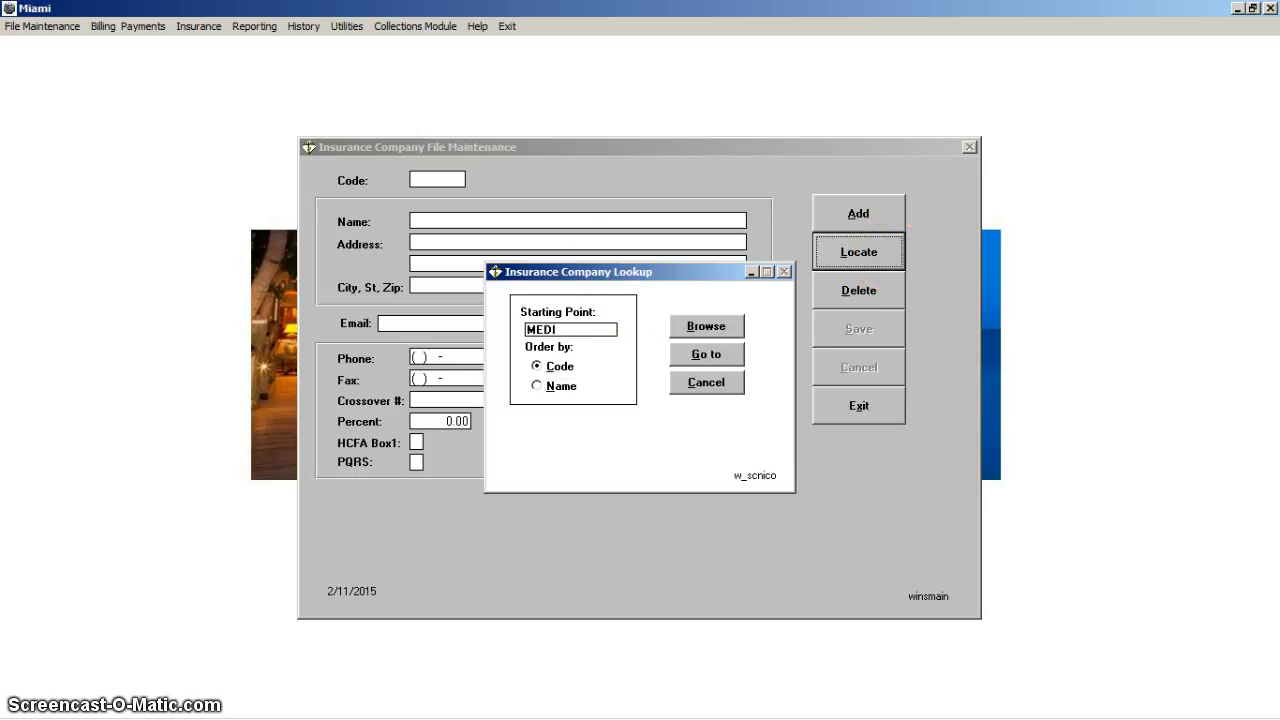
{"action": "left_click", "coordinate": [706, 354]}
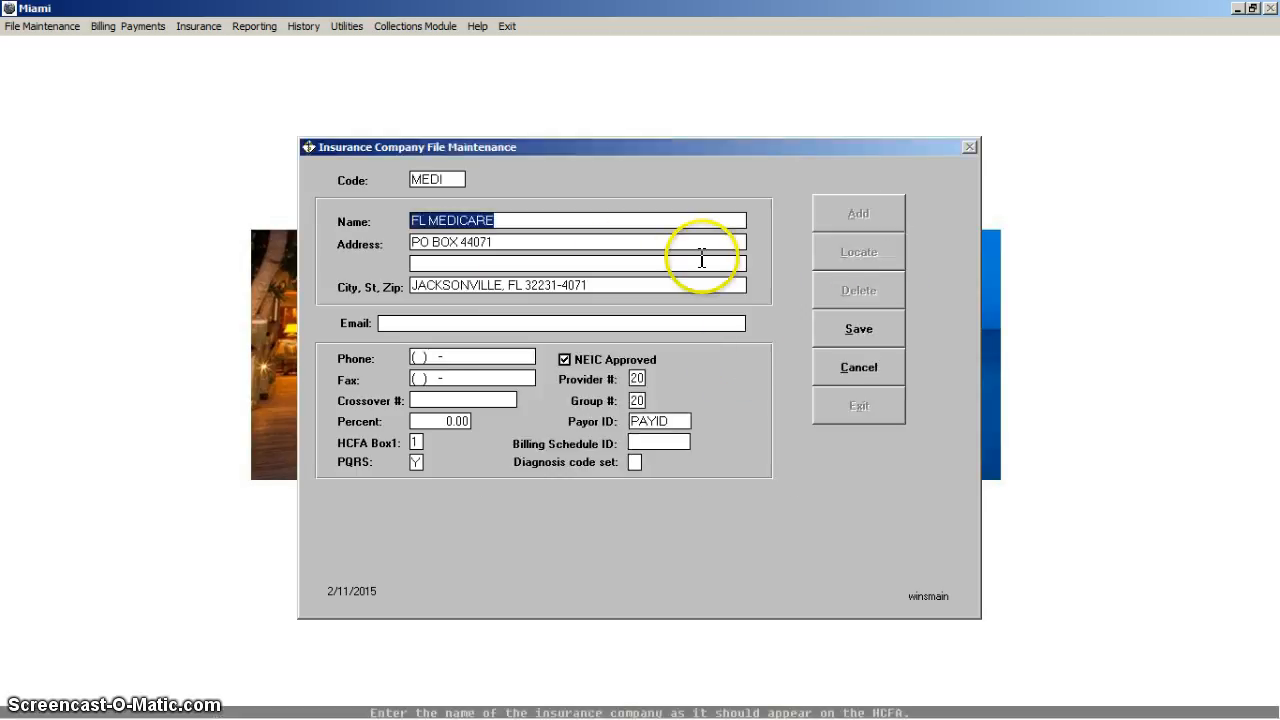
Step: Set the insurance company's diagnosis code set to 0 for ICD-10 and save the record
{"action": "left_click", "coordinate": [634, 463]}
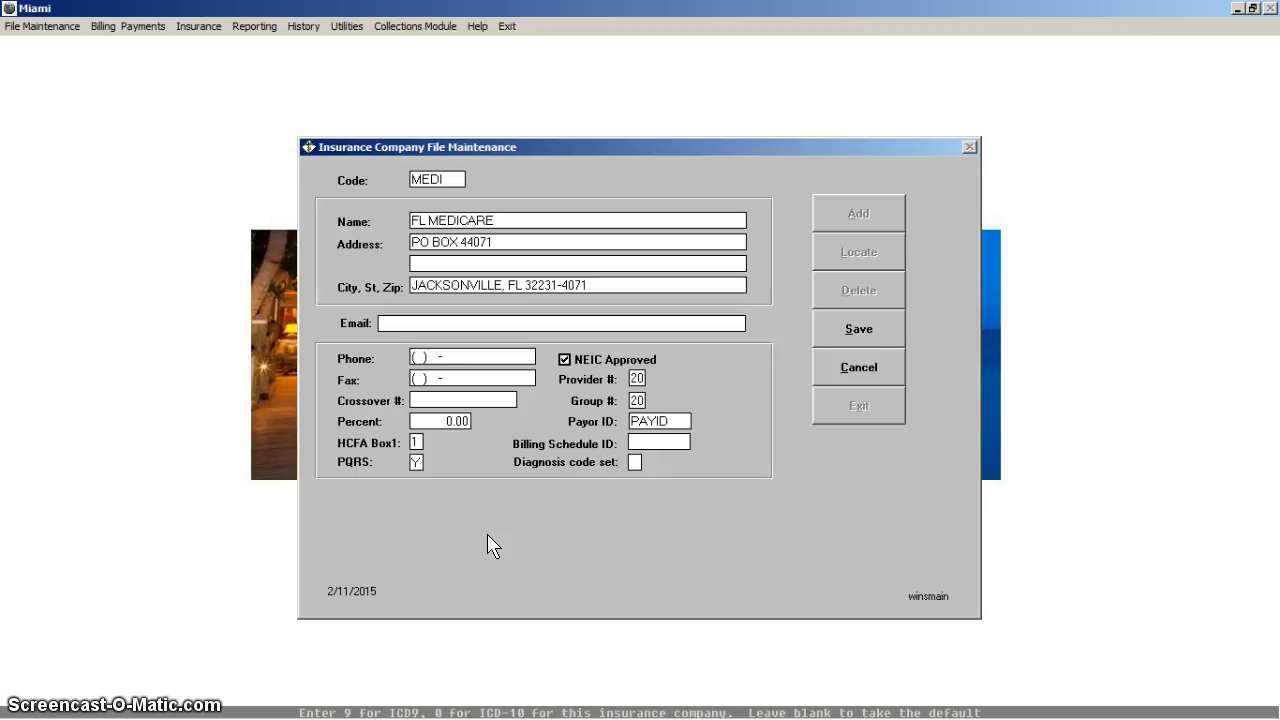
{"action": "type", "text": "0"}
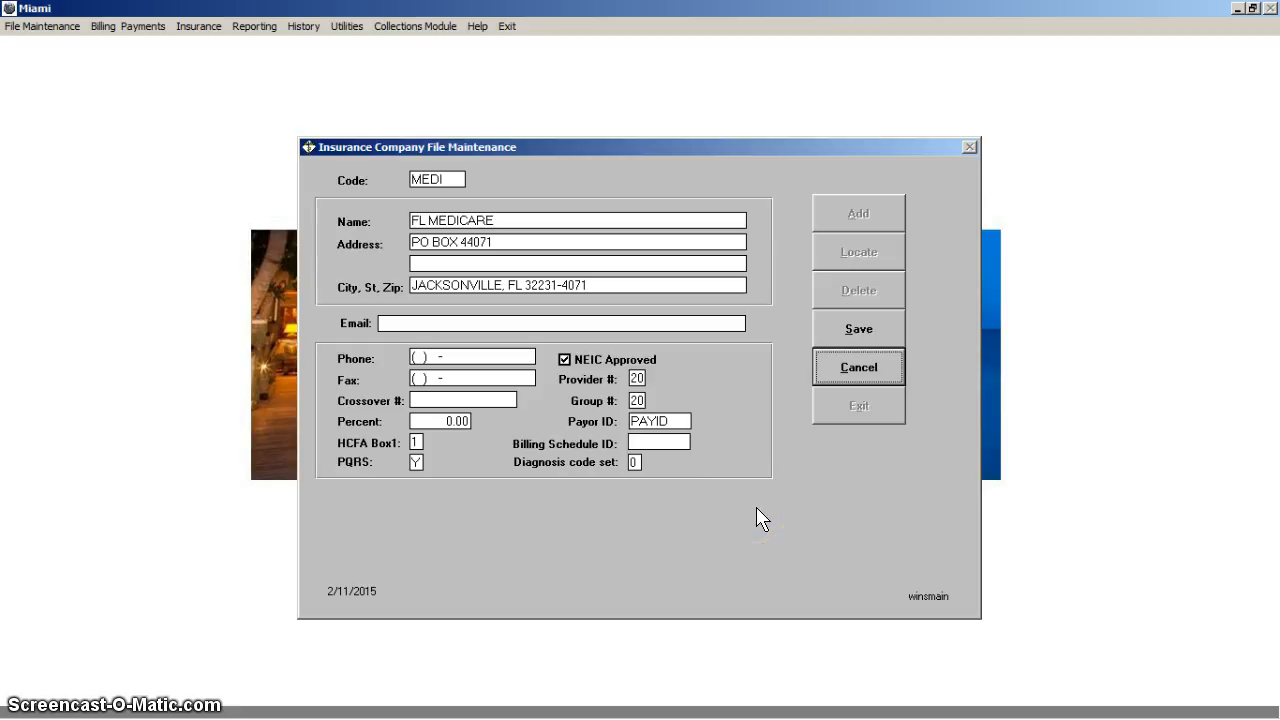
{"action": "left_click", "coordinate": [865, 326]}
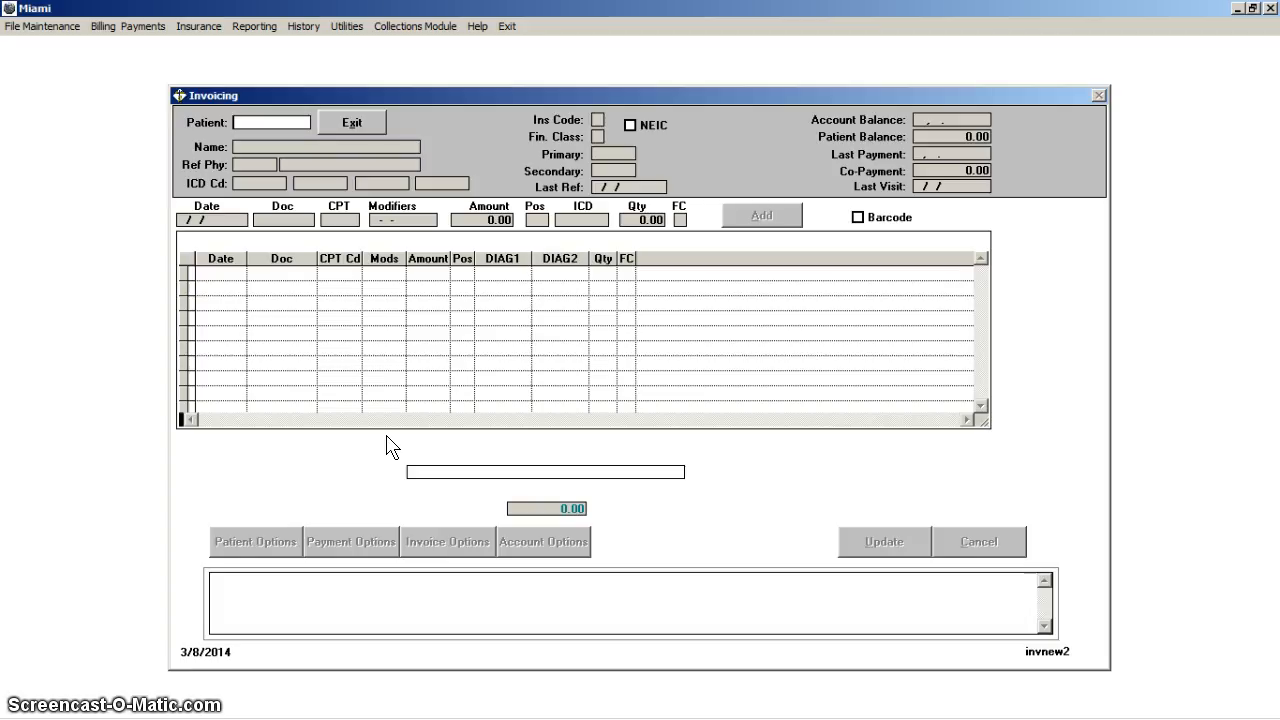
Step: Load the patient in Invoicing by account number, accept the service date 07/14/2015, and enter doctor EAR
{"action": "type", "text": "100"}
{"action": "key", "text": "Return"}
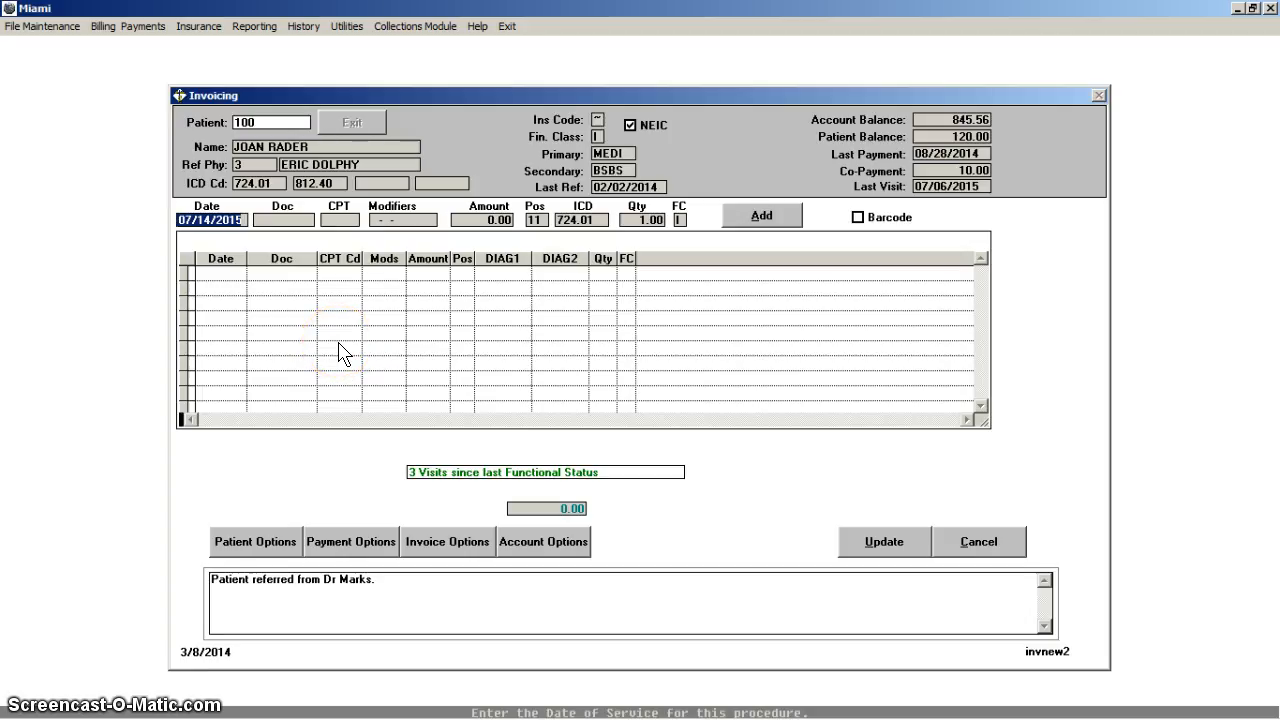
{"action": "key", "text": "Return"}
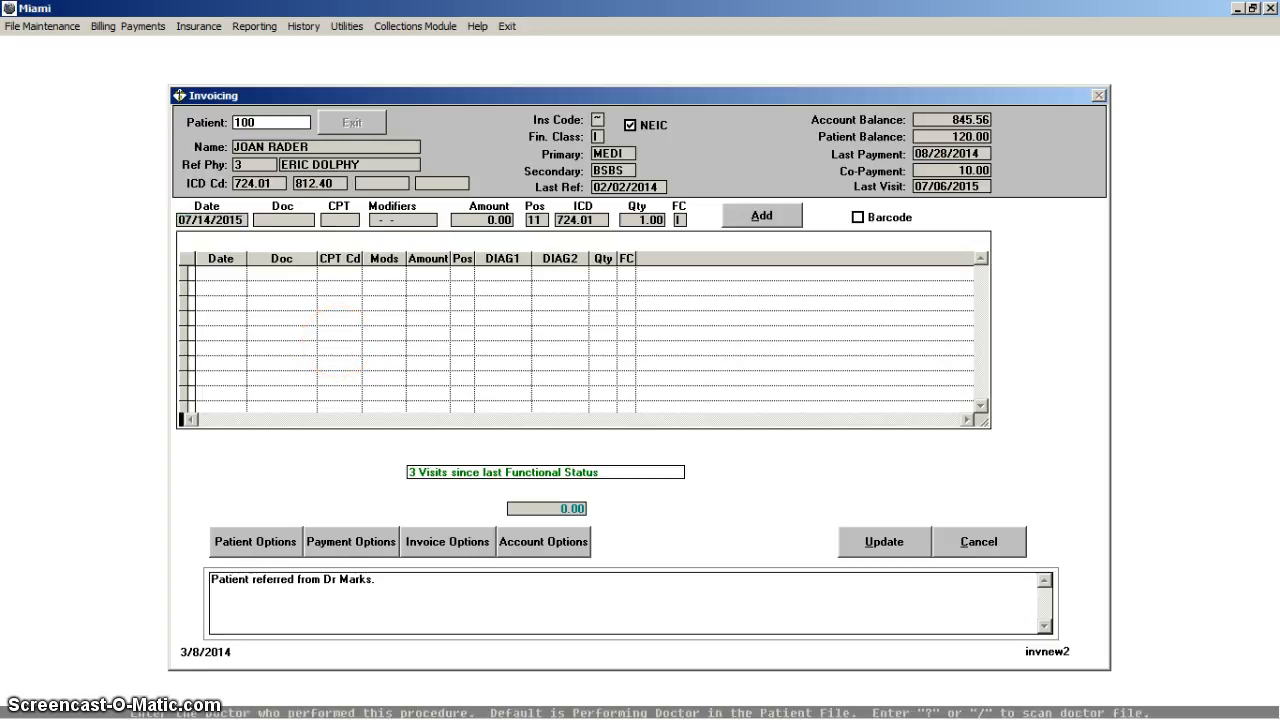
{"action": "type", "text": "EAR"}
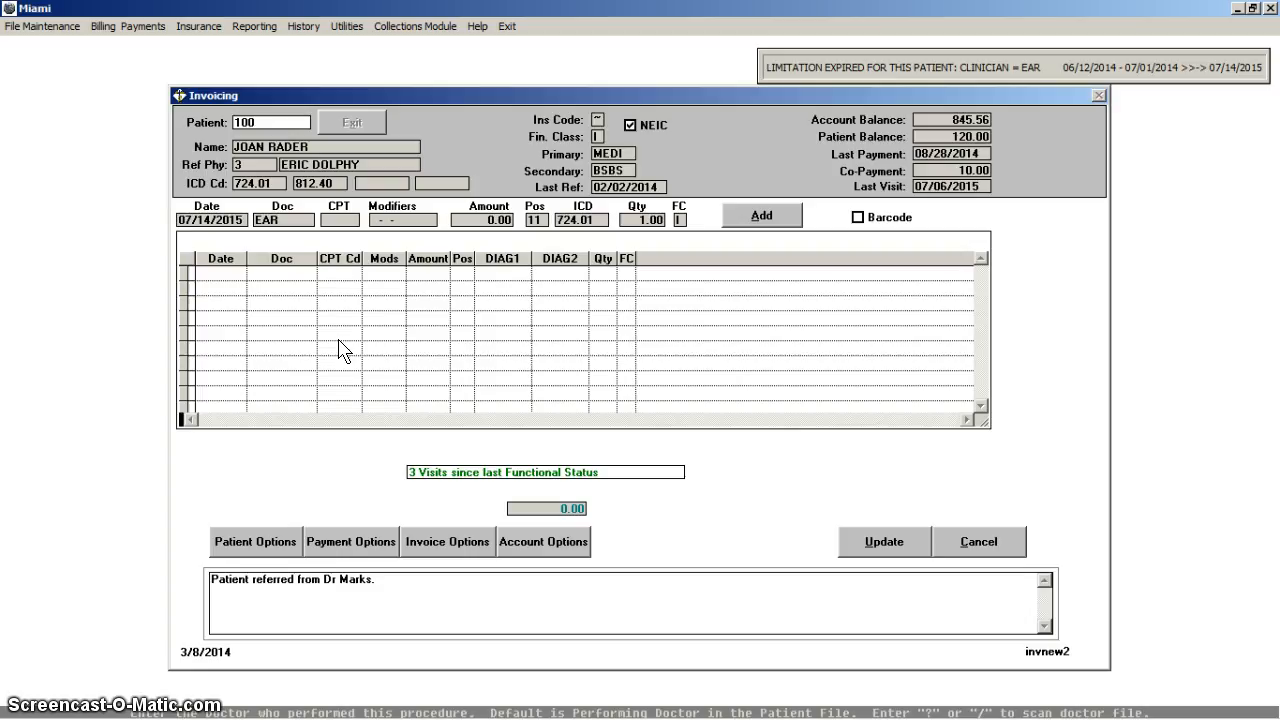
{"action": "key", "text": "Return"}
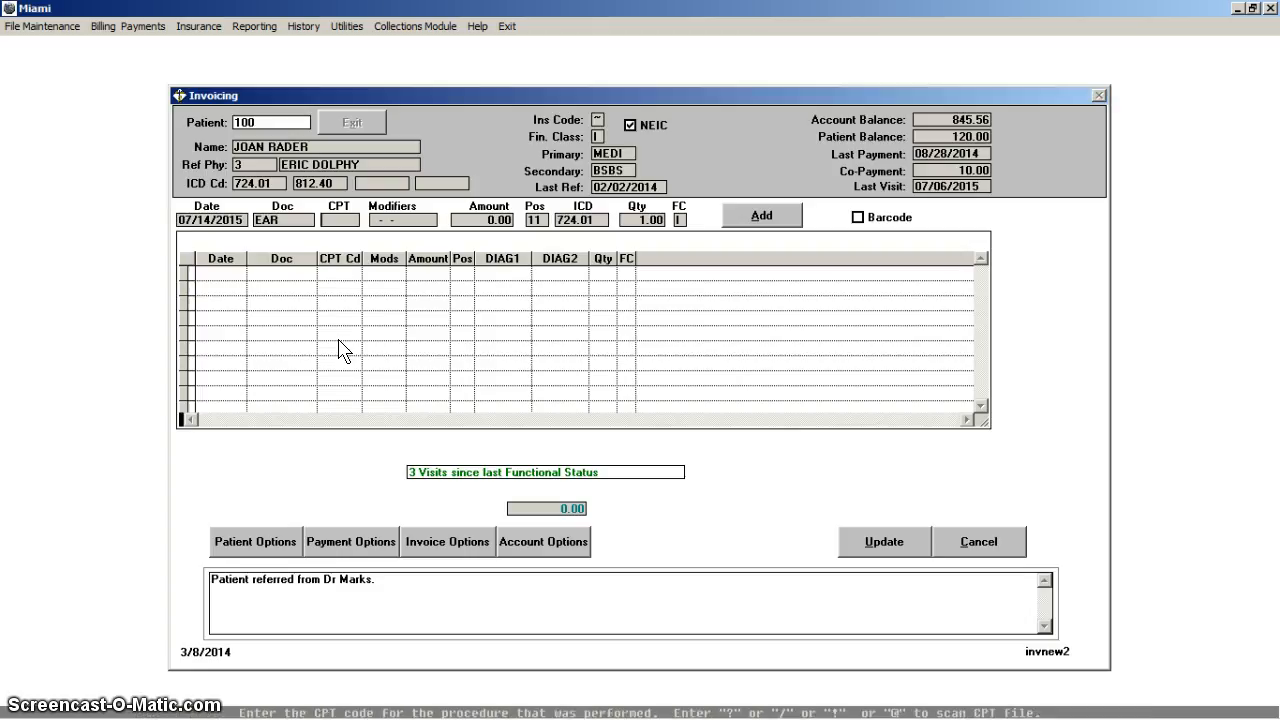
Step: Enter CPT code 97700 for the procedure, leave the modifiers blank, and accept place of service 11
{"action": "type", "text": "97100"}
{"action": "key", "text": "Return"}
{"action": "key", "text": "Return"}
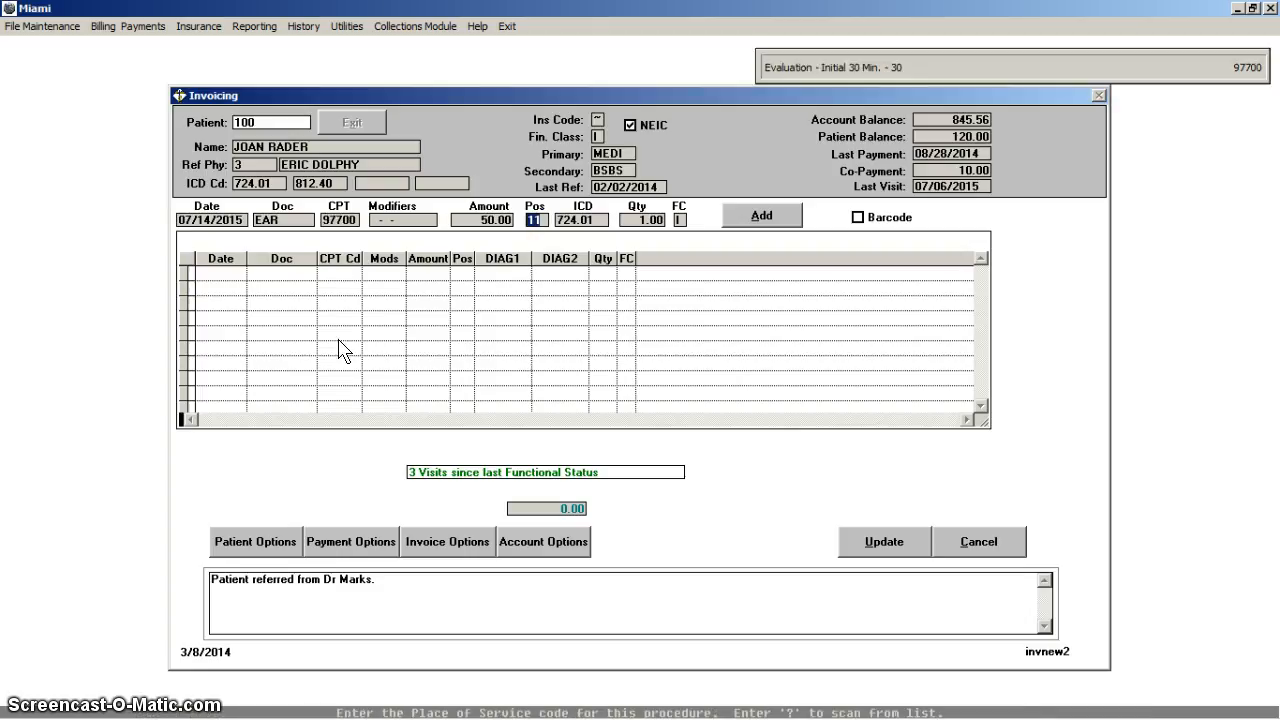
{"action": "key", "text": "Return"}
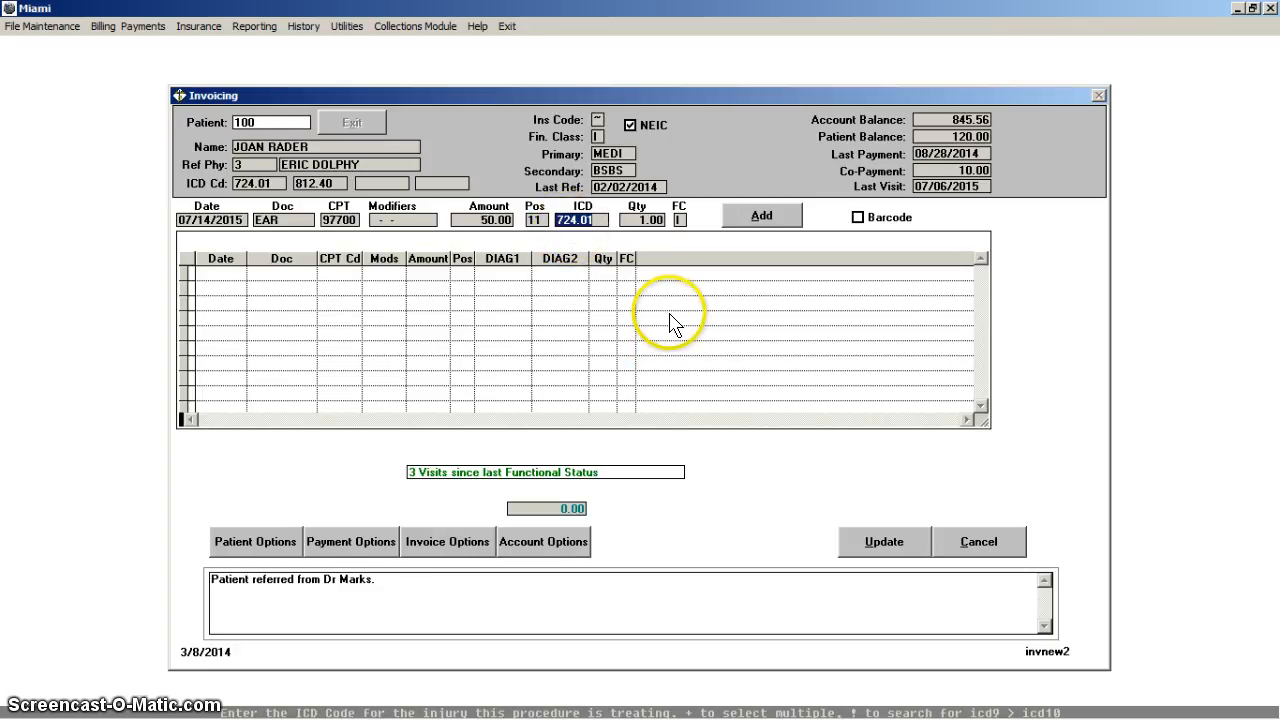
Step: Open the multiple diagnosis codes and replace 724.01 with ICD-10 code M48.04, Spinal stenosis, thoracic region, using the ICD-9 to ICD-10 lookup
{"action": "key", "text": "plus"}
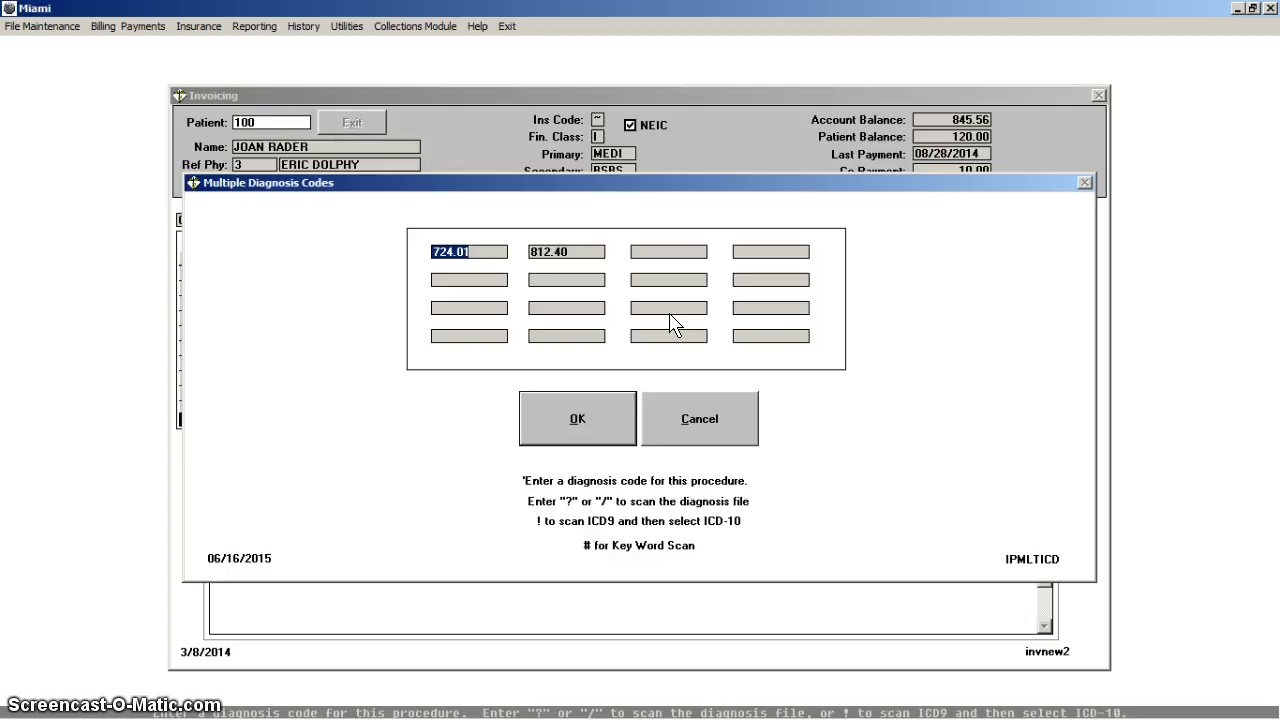
{"action": "key", "text": "Return"}
{"action": "type", "text": "!"}
{"action": "key", "text": "Return"}
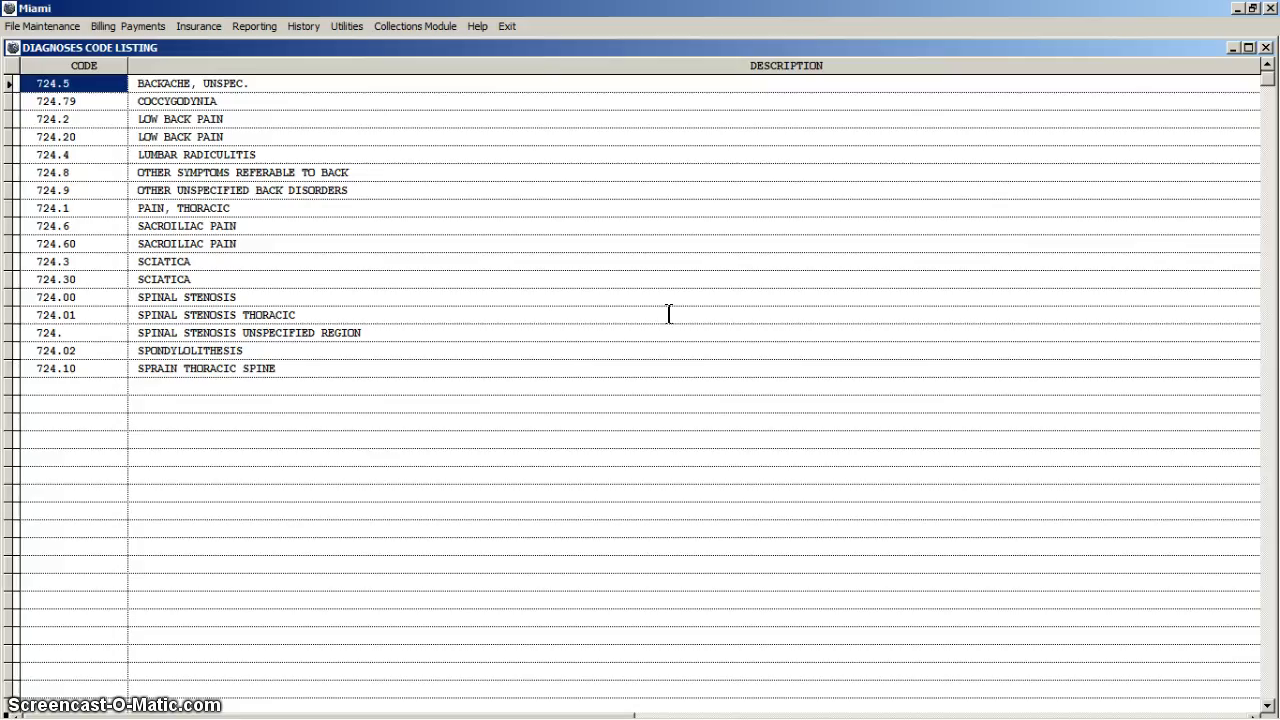
{"action": "key", "text": "Down"}
{"action": "key", "text": "Down"}
{"action": "key", "text": "Down"}
{"action": "key", "text": "Down"}
{"action": "key", "text": "Down"}
{"action": "key", "text": "Down"}
{"action": "key", "text": "Down"}
{"action": "key", "text": "Down"}
{"action": "key", "text": "Down"}
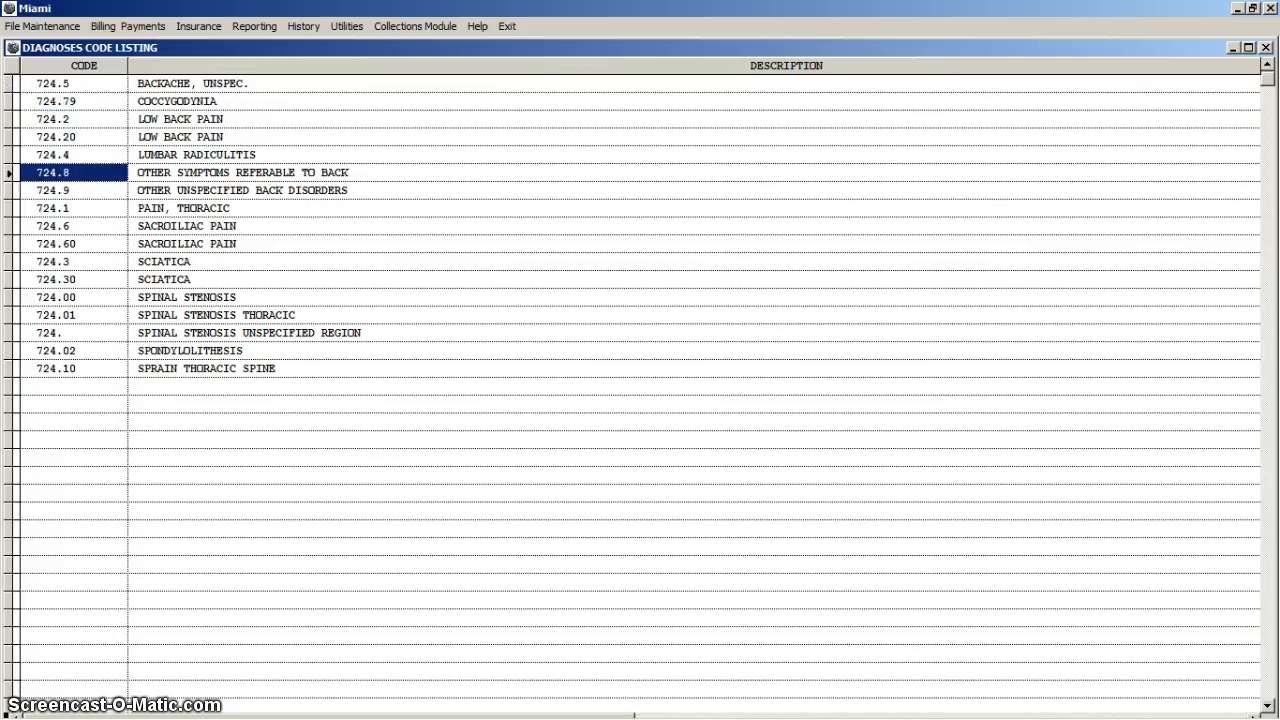
{"action": "key", "text": "Down"}
{"action": "key", "text": "Down"}
{"action": "key", "text": "Down"}
{"action": "key", "text": "Down"}
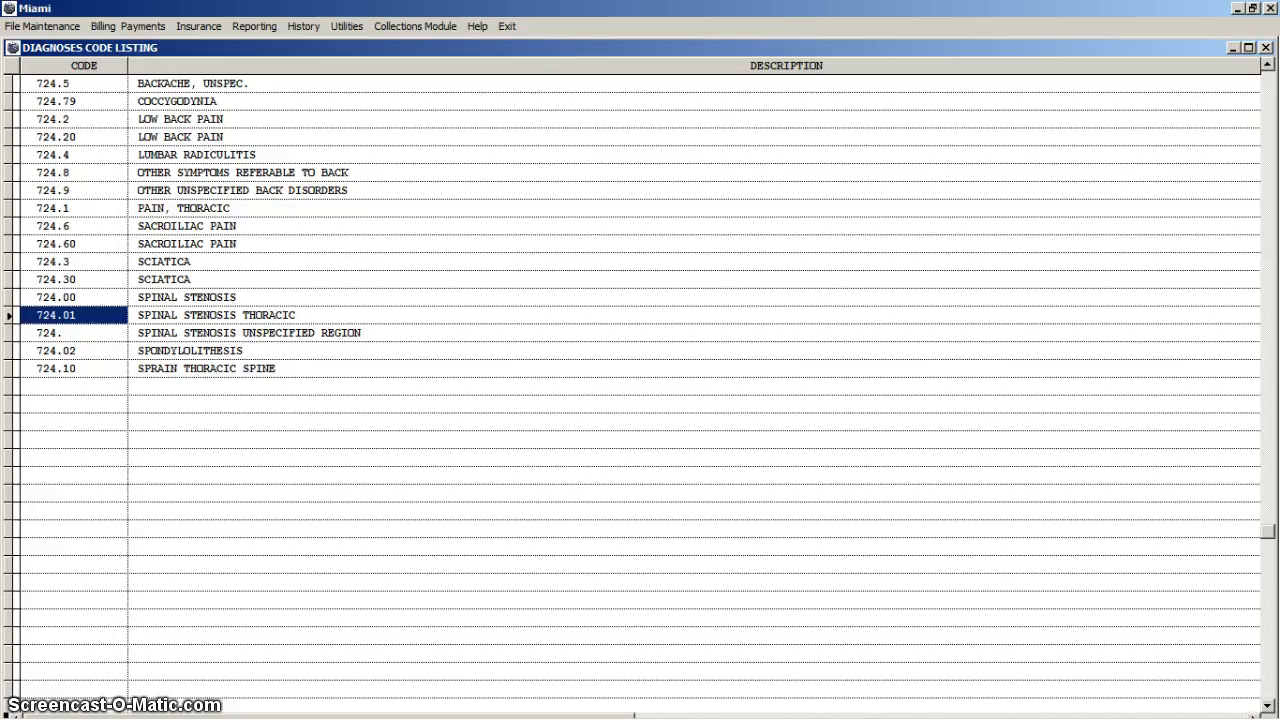
{"action": "double_click", "coordinate": [669, 314]}
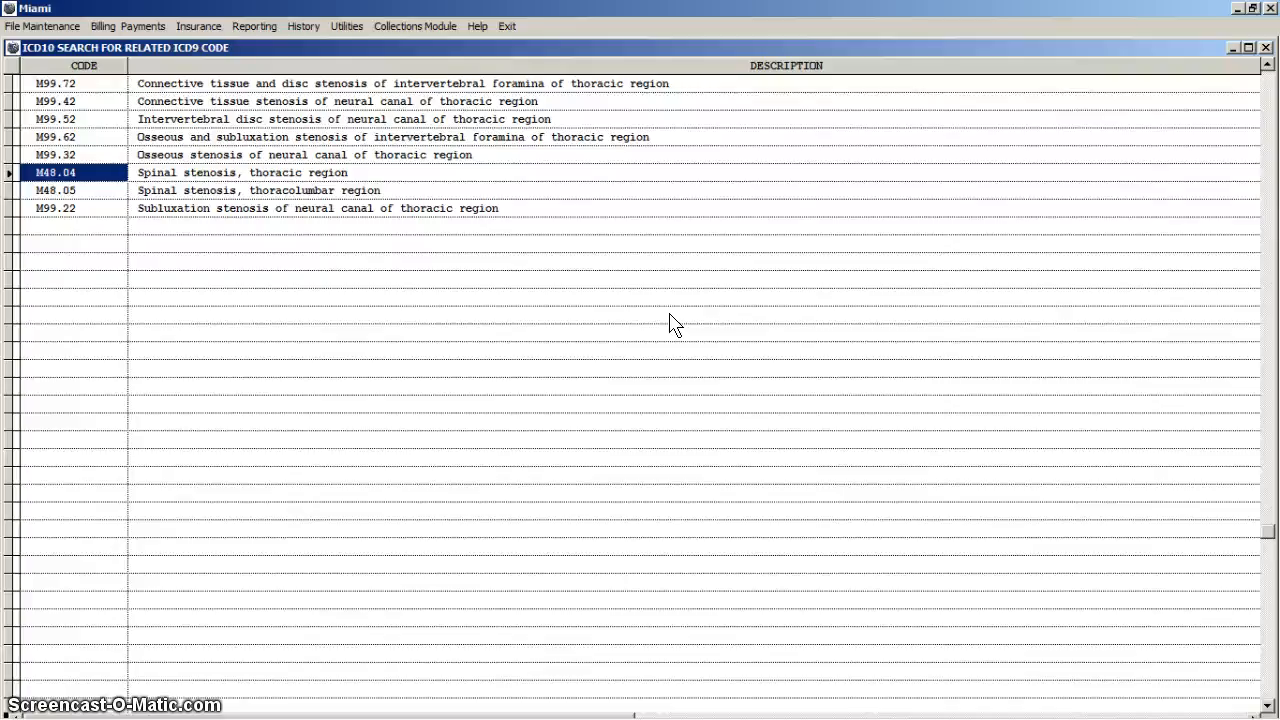
{"action": "key", "text": "Return"}
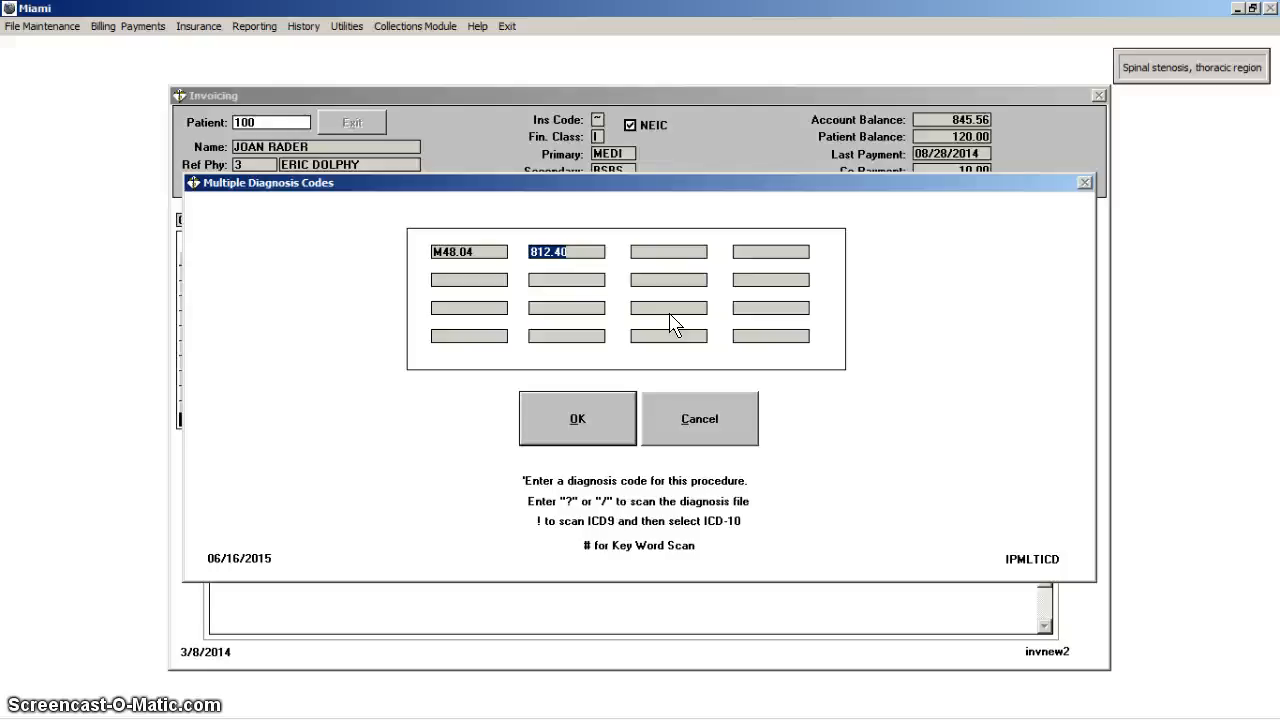
Step: Replace the second diagnosis code 812.40 with related ICD-10 code S42.401A, right humerus lower end fracture, using the ICD-9 lookup
{"action": "key", "text": "Home"}
{"action": "type", "text": "!"}
{"action": "key", "text": "Return"}
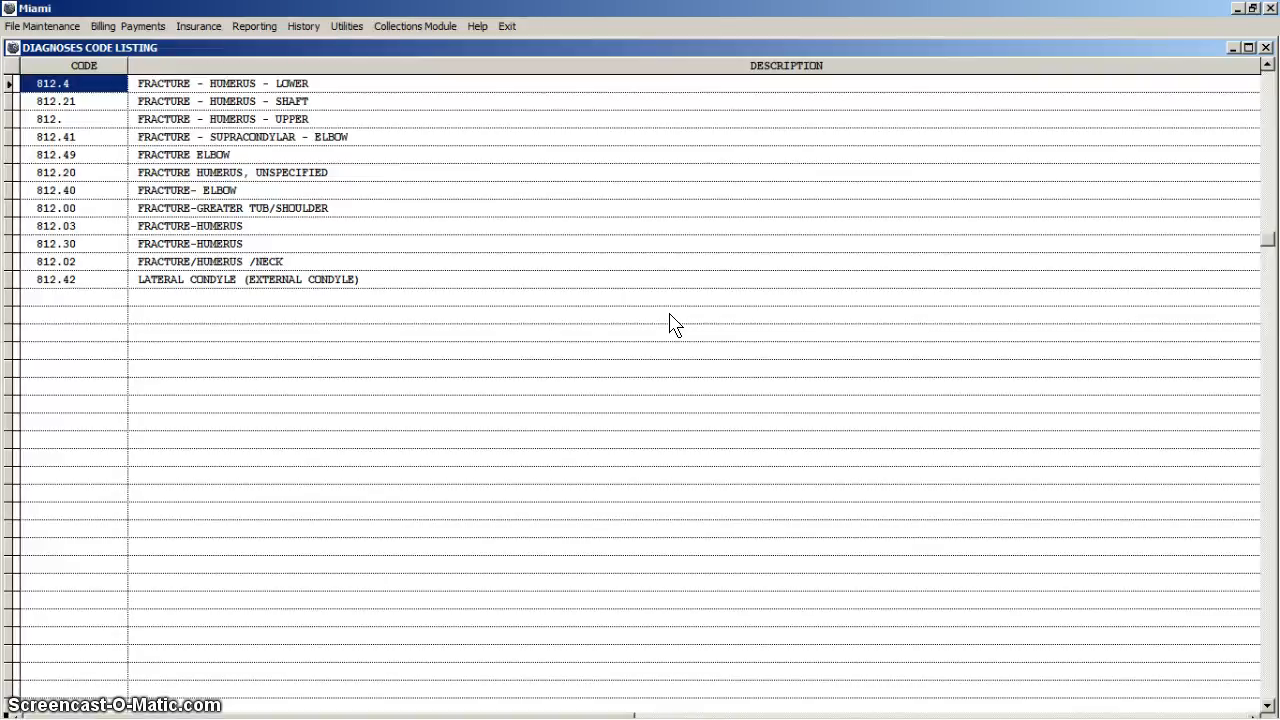
{"action": "key", "text": "Down"}
{"action": "key", "text": "Down"}
{"action": "key", "text": "Down"}
{"action": "key", "text": "Down"}
{"action": "key", "text": "Down"}
{"action": "key", "text": "Down"}
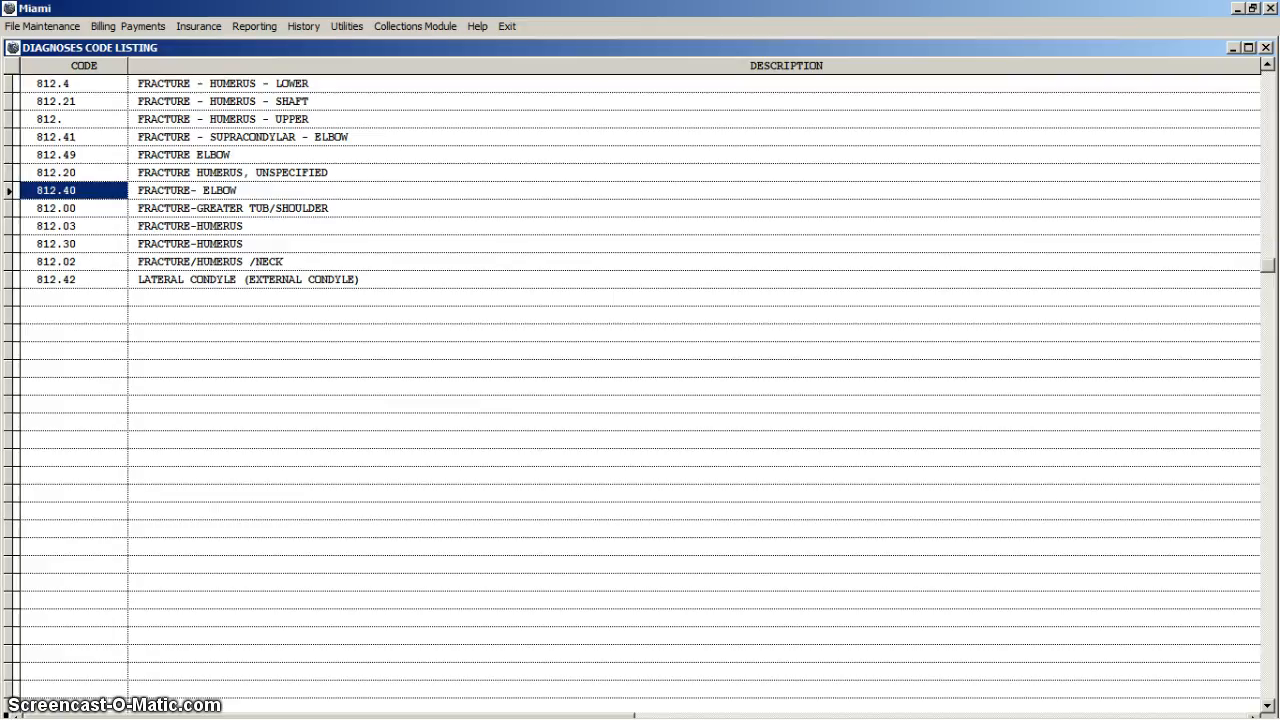
{"action": "key", "text": "Return"}
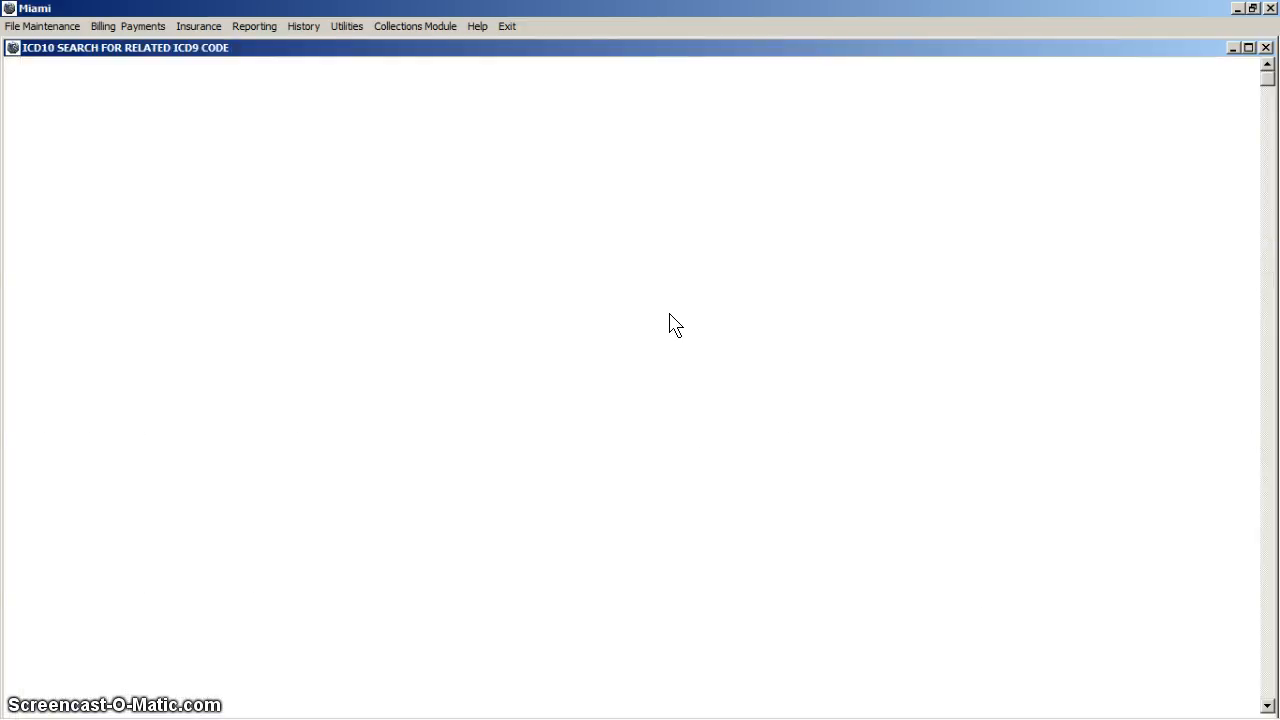
{"action": "key", "text": "Down"}
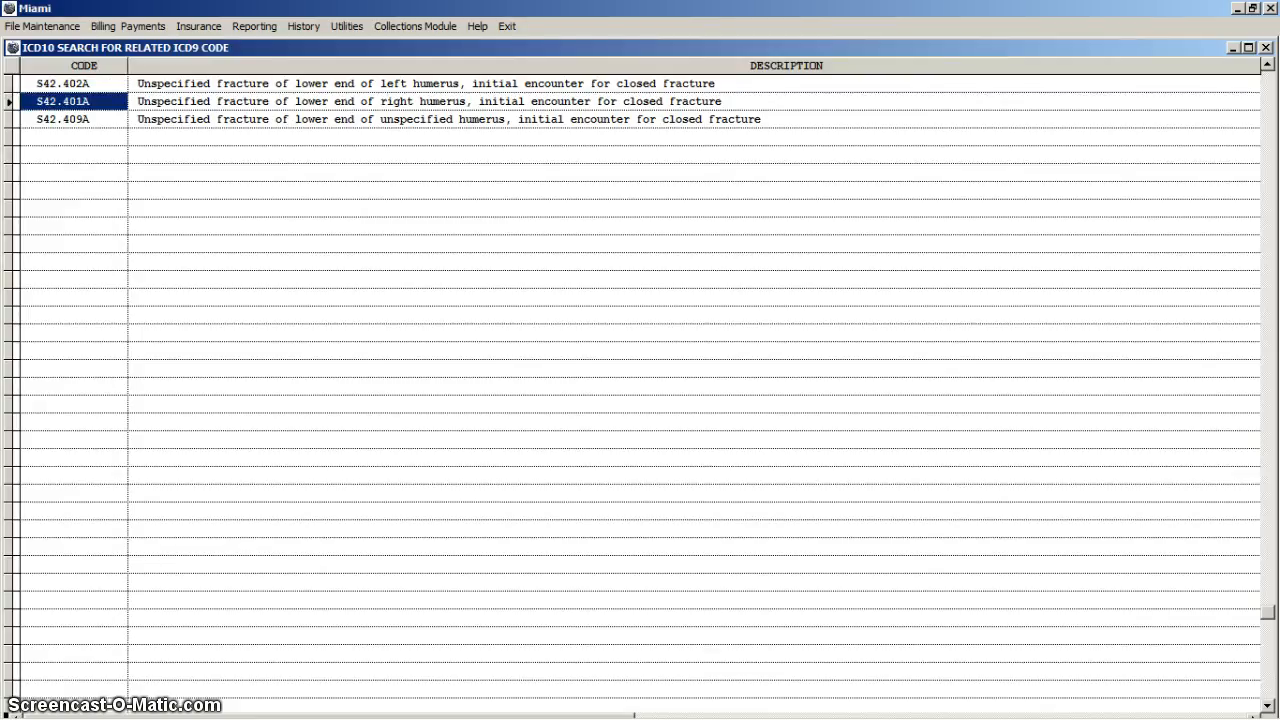
{"action": "key", "text": "Return"}
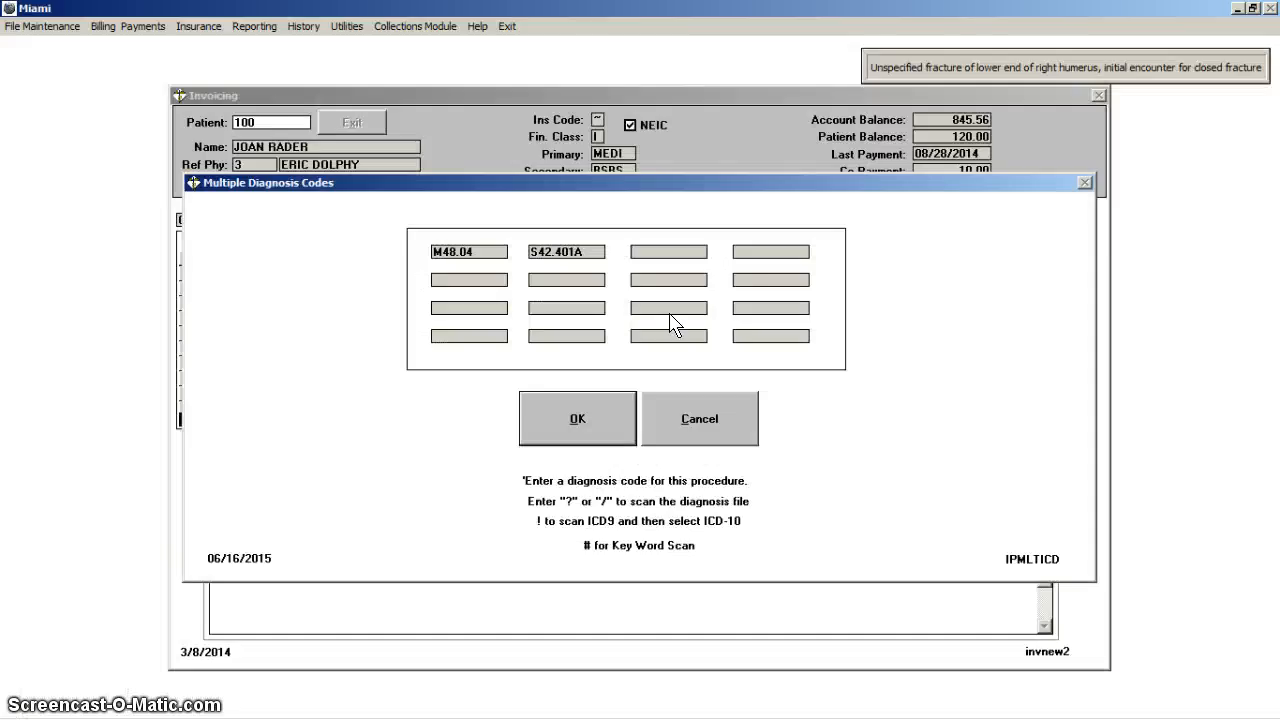
Step: Accept the diagnosis codes, add the procedure line to the invoice, and update the invoice
{"action": "left_click", "coordinate": [604, 417]}
{"action": "left_click", "coordinate": [600, 420]}
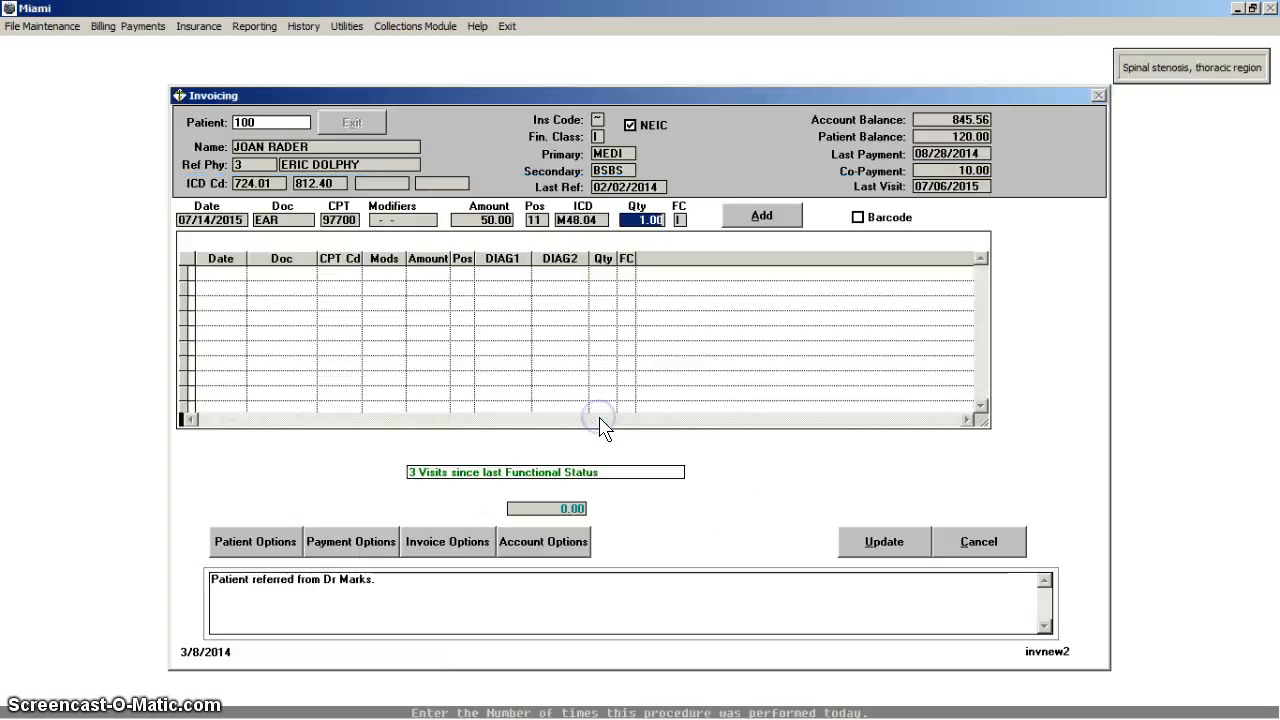
{"action": "left_click", "coordinate": [762, 218]}
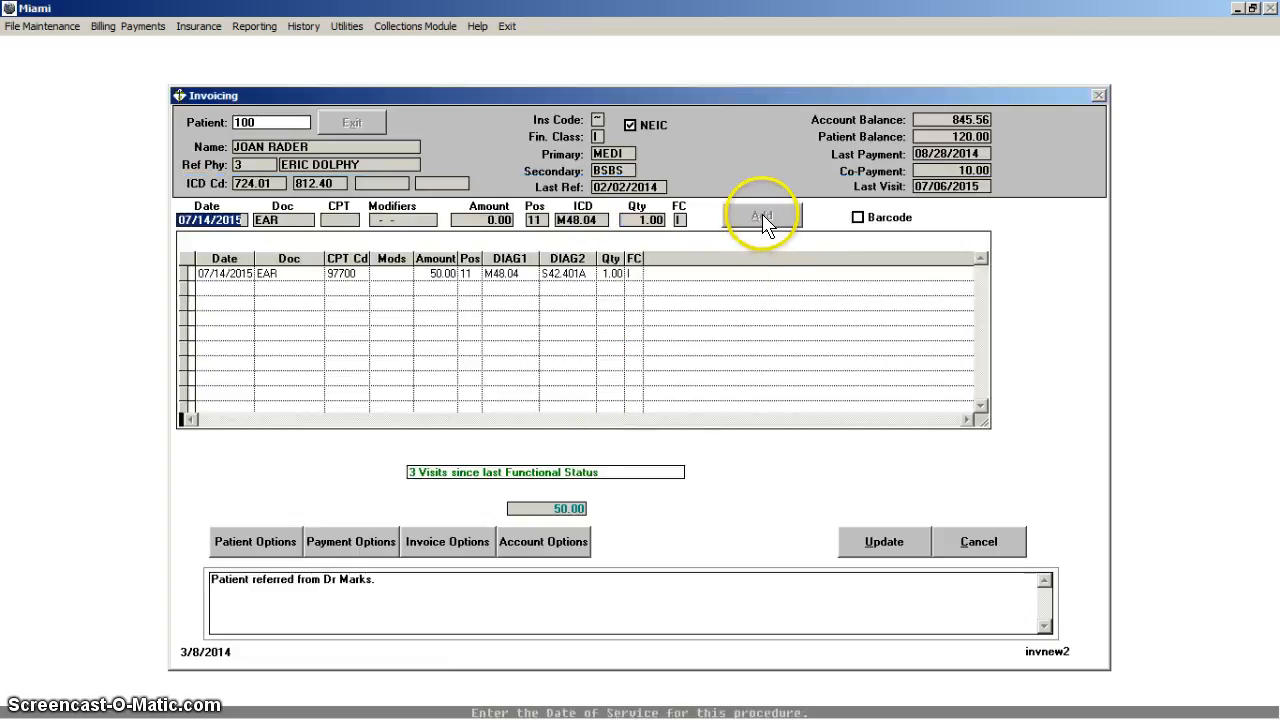
{"action": "left_click", "coordinate": [884, 543]}
{"action": "left_click", "coordinate": [719, 428]}
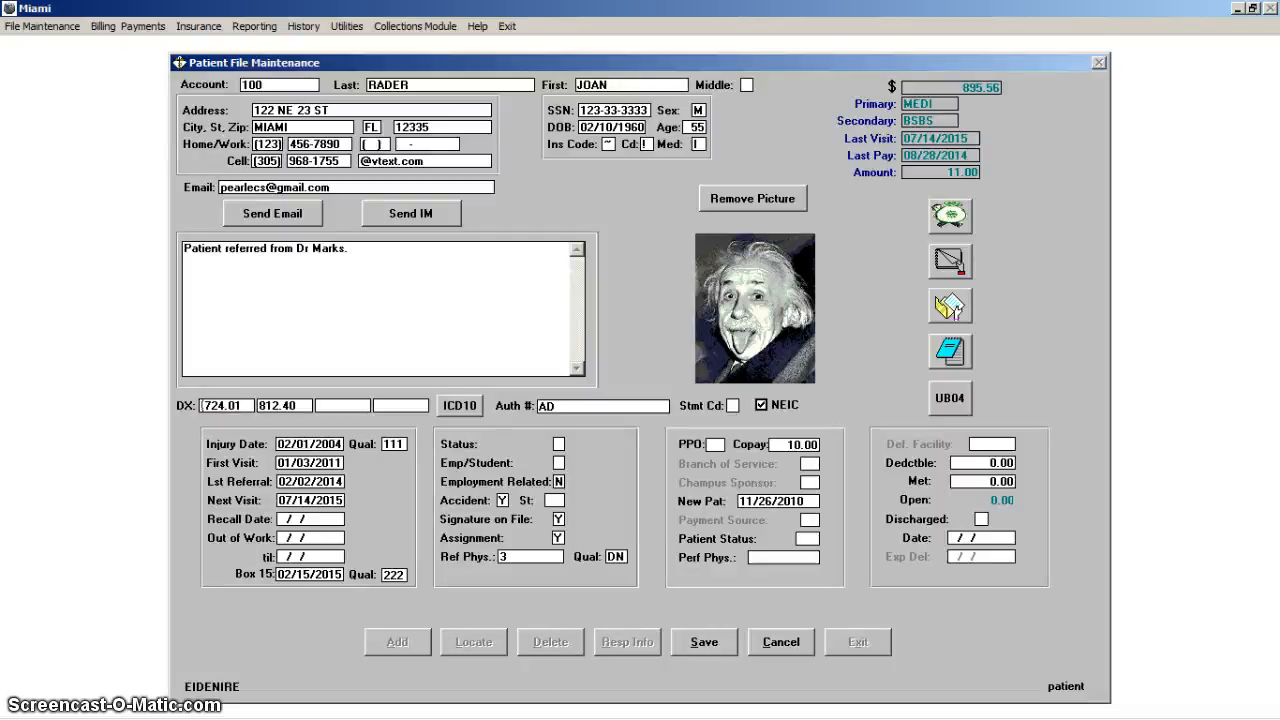
Step: Replace the patient file's first diagnosis, 724.01, with ICD-10 code M48.04, Spinal stenosis, thoracic region, using the ICD-9 lookup
{"action": "key", "text": "Return"}
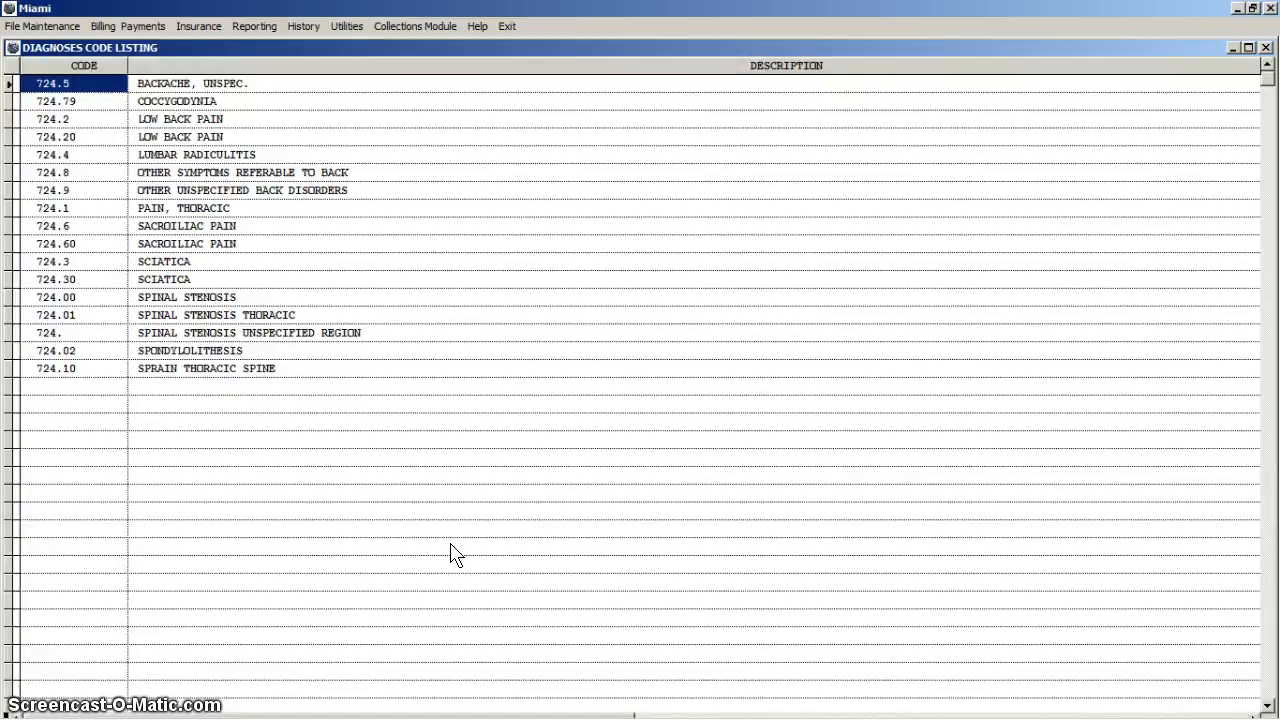
{"action": "key", "text": "Down"}
{"action": "key", "text": "Down"}
{"action": "key", "text": "Down"}
{"action": "key", "text": "Down"}
{"action": "key", "text": "Down"}
{"action": "key", "text": "Down"}
{"action": "key", "text": "Down"}
{"action": "key", "text": "Down"}
{"action": "key", "text": "Down"}
{"action": "key", "text": "Down"}
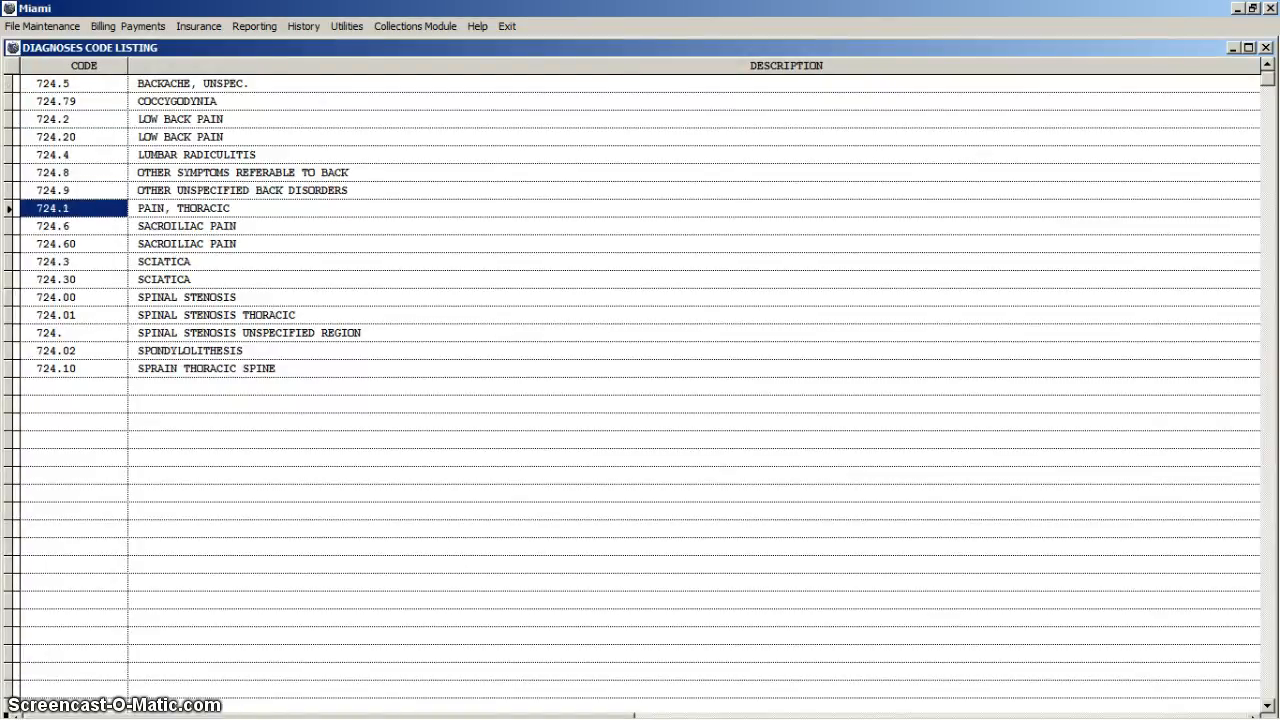
{"action": "key", "text": "Down"}
{"action": "key", "text": "Down"}
{"action": "key", "text": "Down"}
{"action": "key", "text": "Return"}
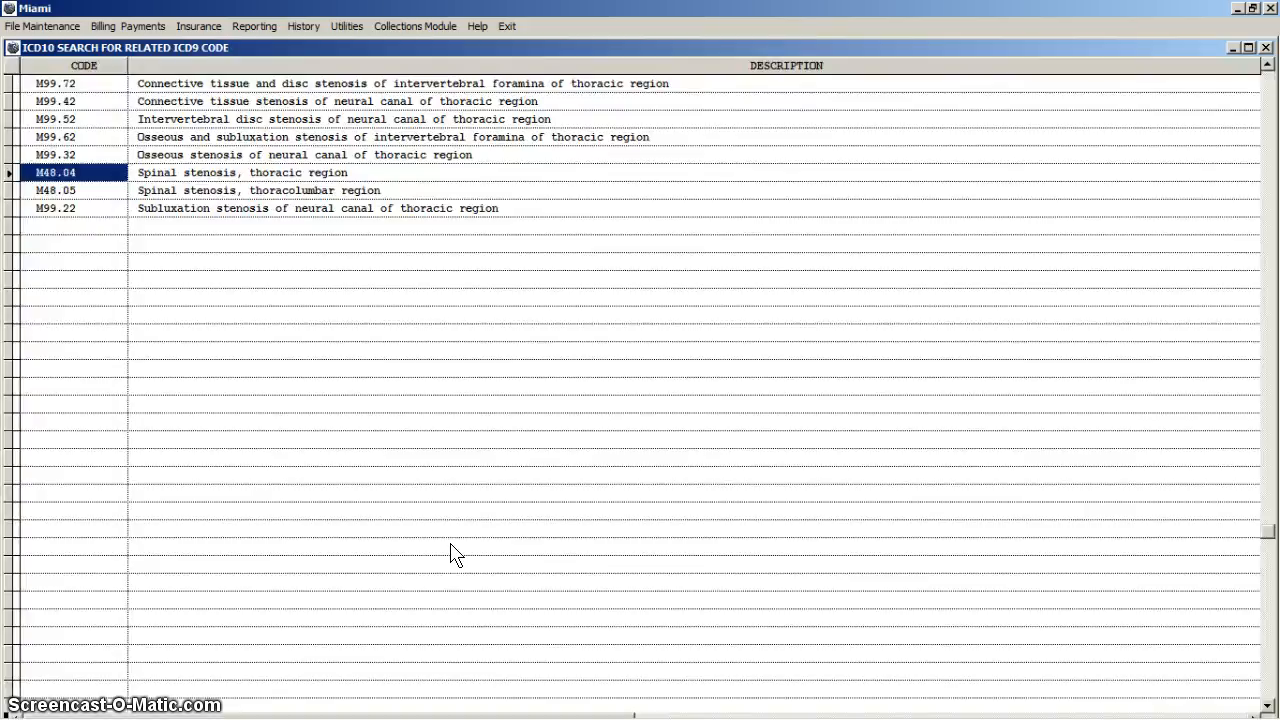
{"action": "key", "text": "Return"}
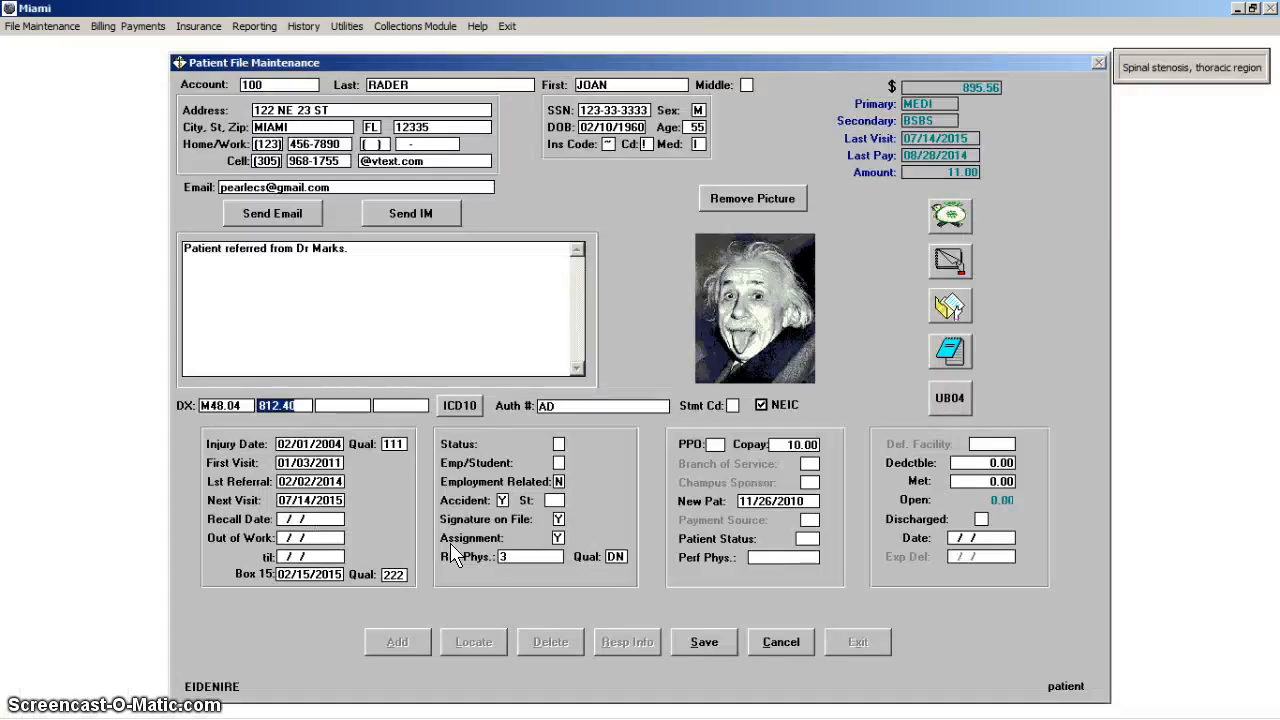
Step: Replace the second diagnosis, 812.40, with ICD-10 code S42.401A using the ICD-9 lookup, and accept the patient's multiple diagnosis codes
{"action": "key", "text": "Home"}
{"action": "type", "text": "0"}
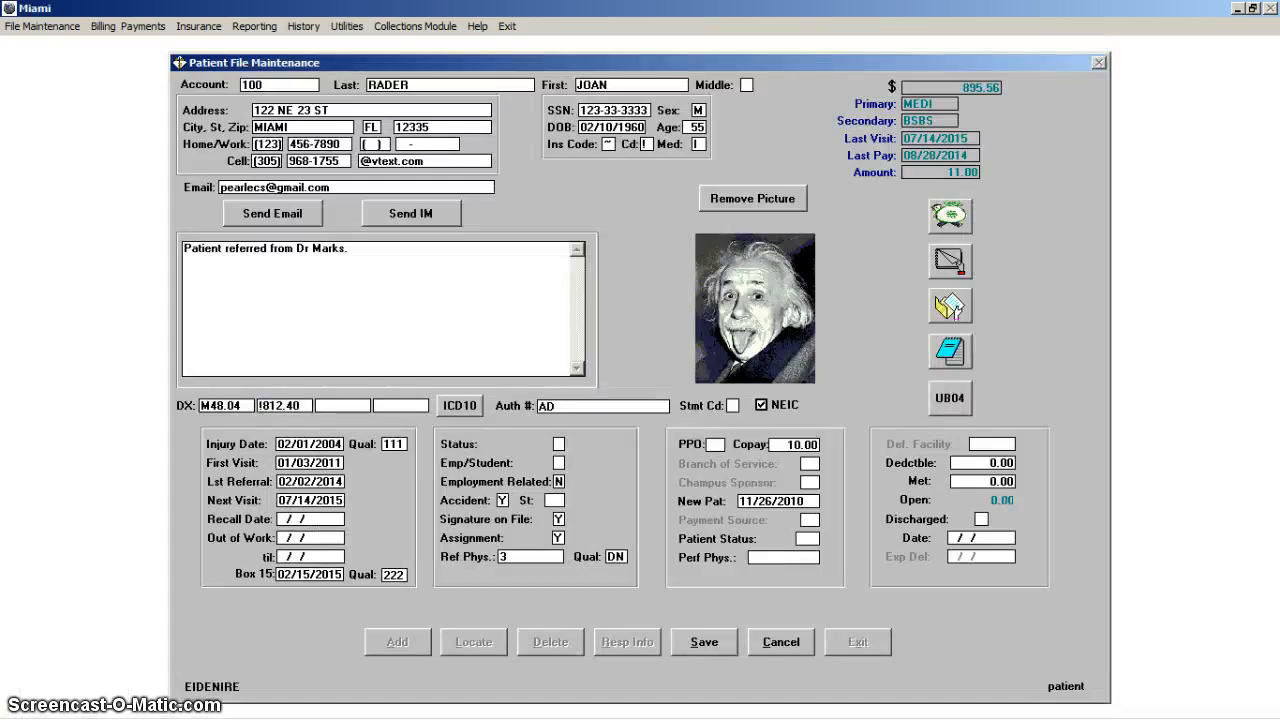
{"action": "key", "text": "Return"}
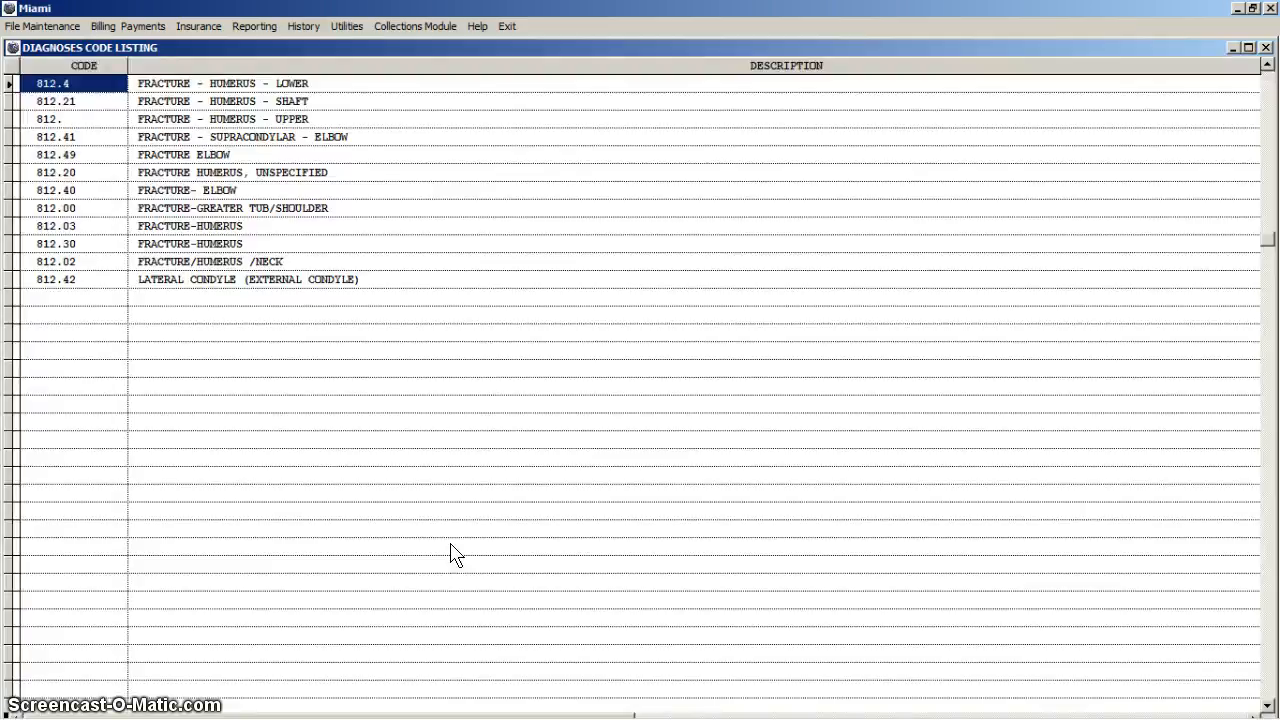
{"action": "key", "text": "Down"}
{"action": "key", "text": "Down"}
{"action": "key", "text": "Down"}
{"action": "key", "text": "Down"}
{"action": "key", "text": "Down"}
{"action": "key", "text": "Down"}
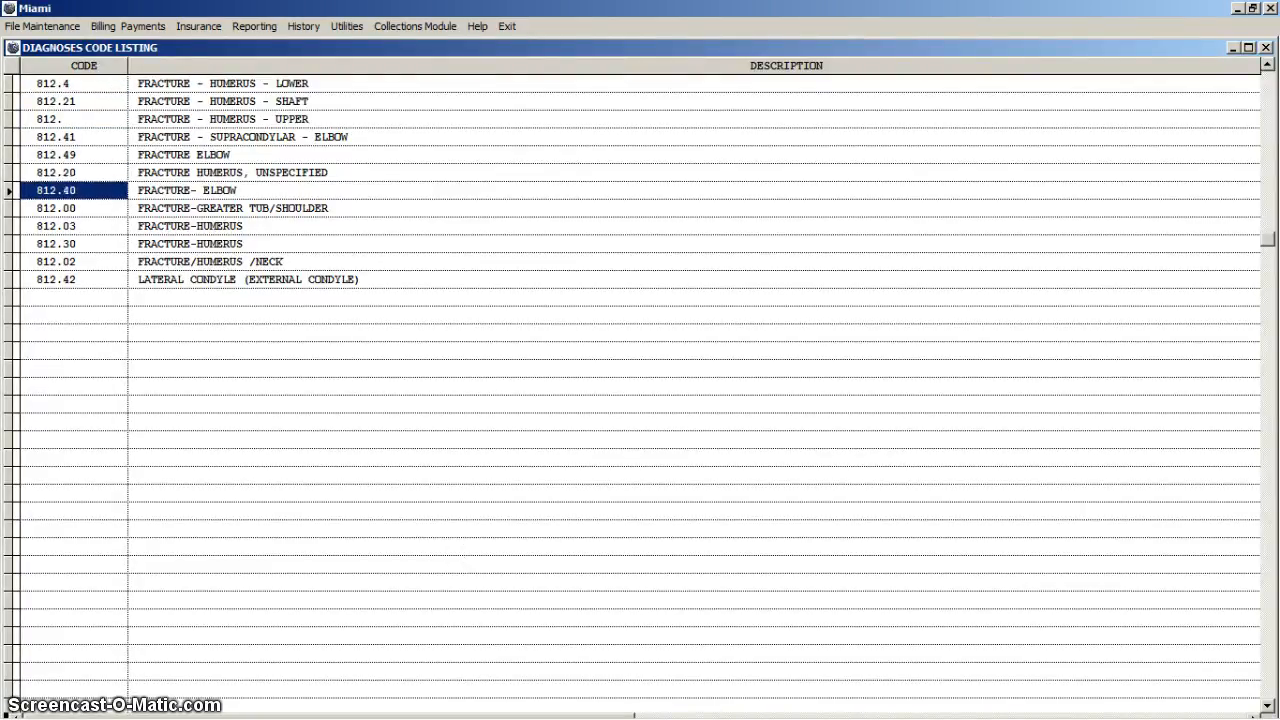
{"action": "key", "text": "Return"}
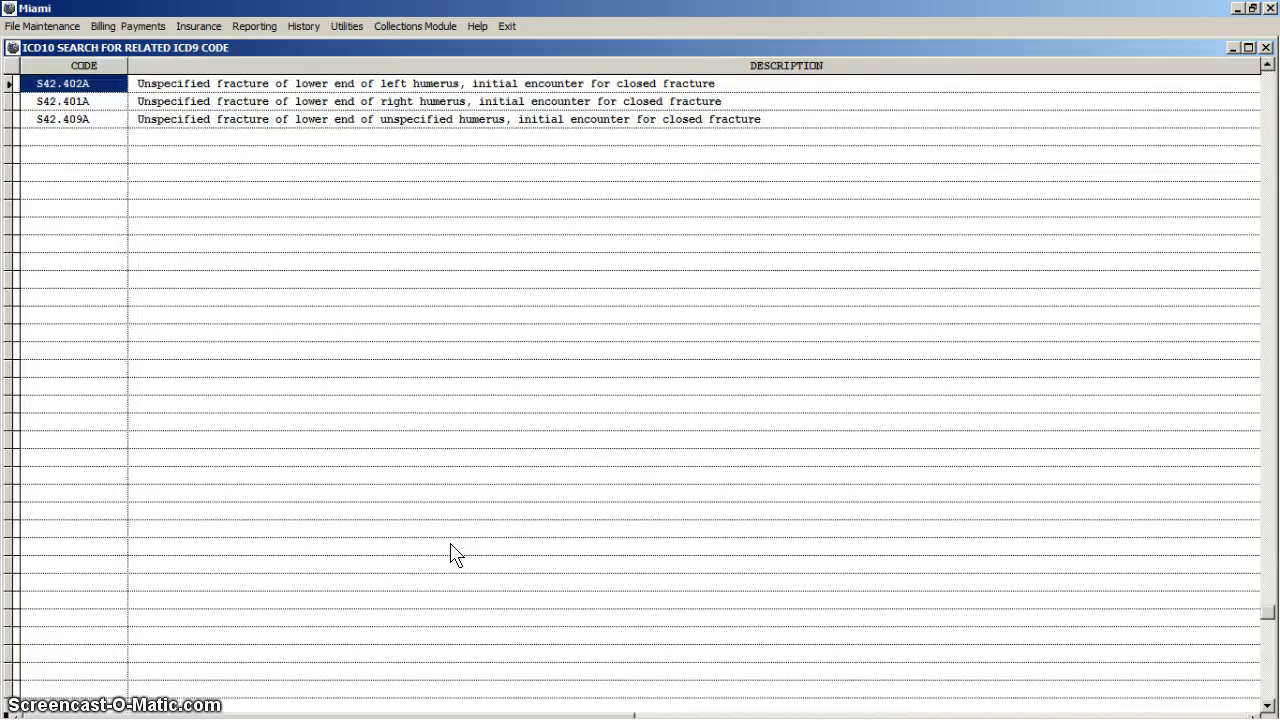
{"action": "key", "text": "Down"}
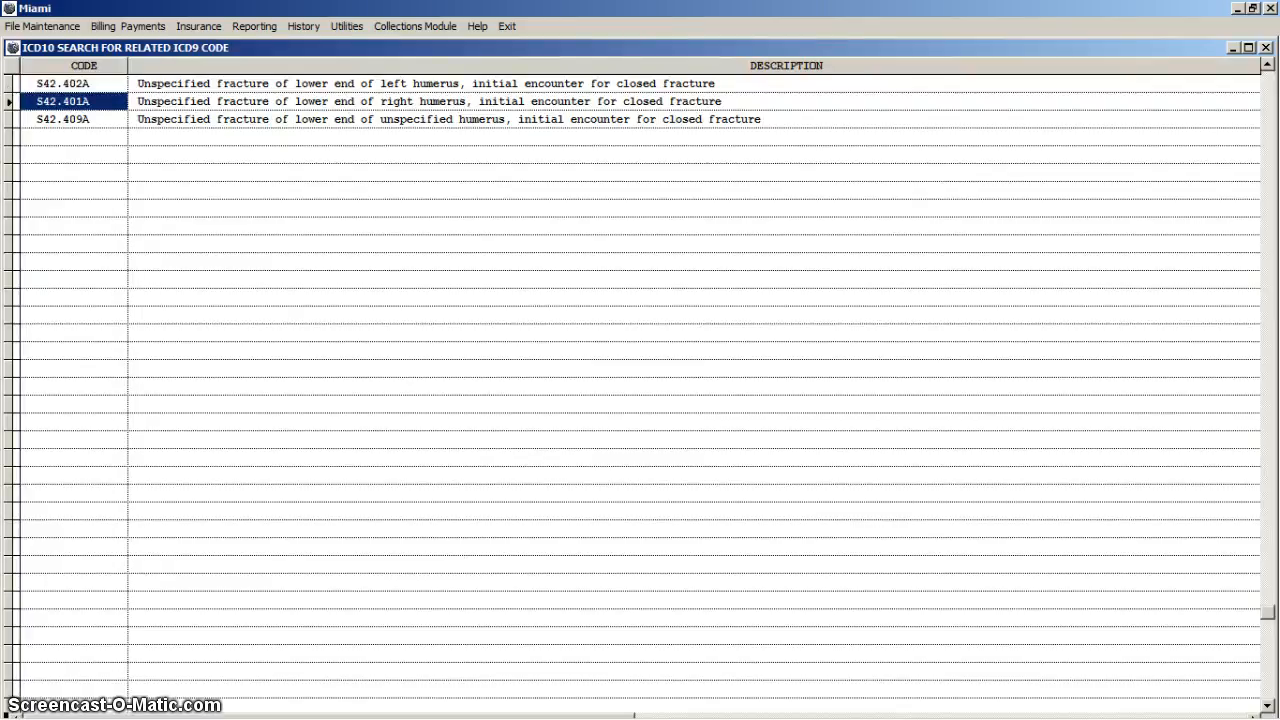
{"action": "key", "text": "Return"}
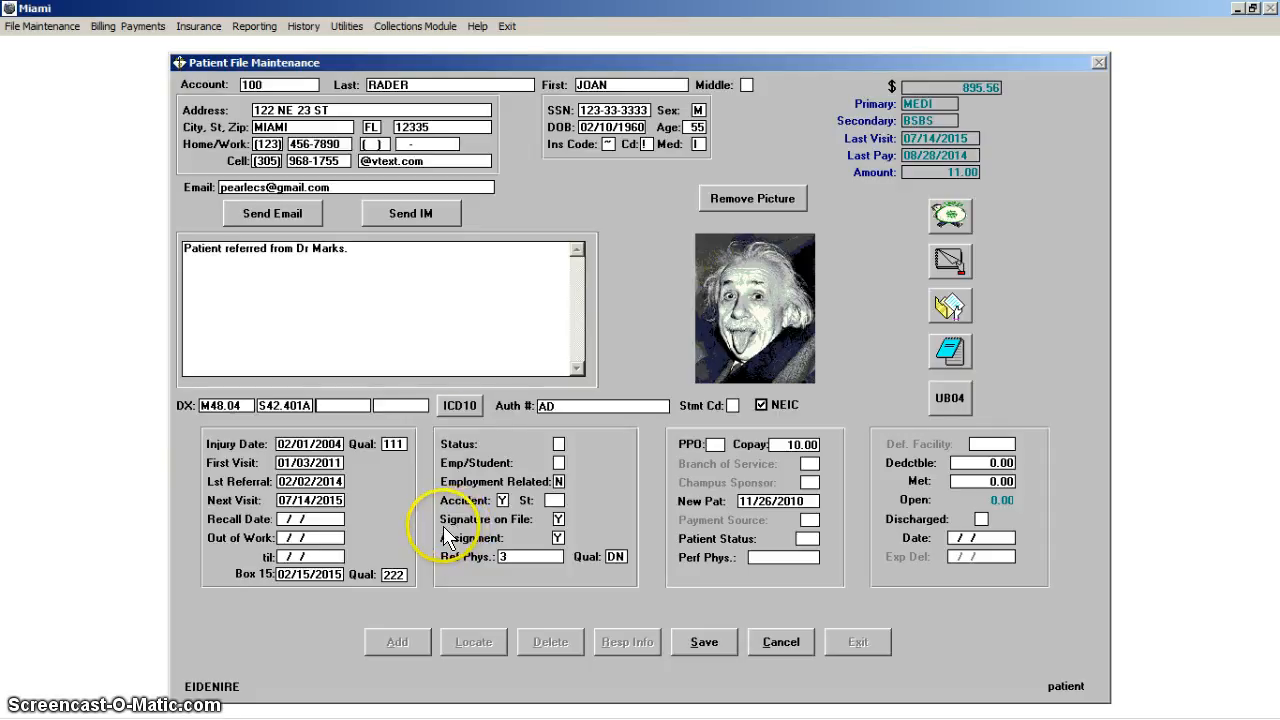
{"action": "left_click", "coordinate": [460, 406]}
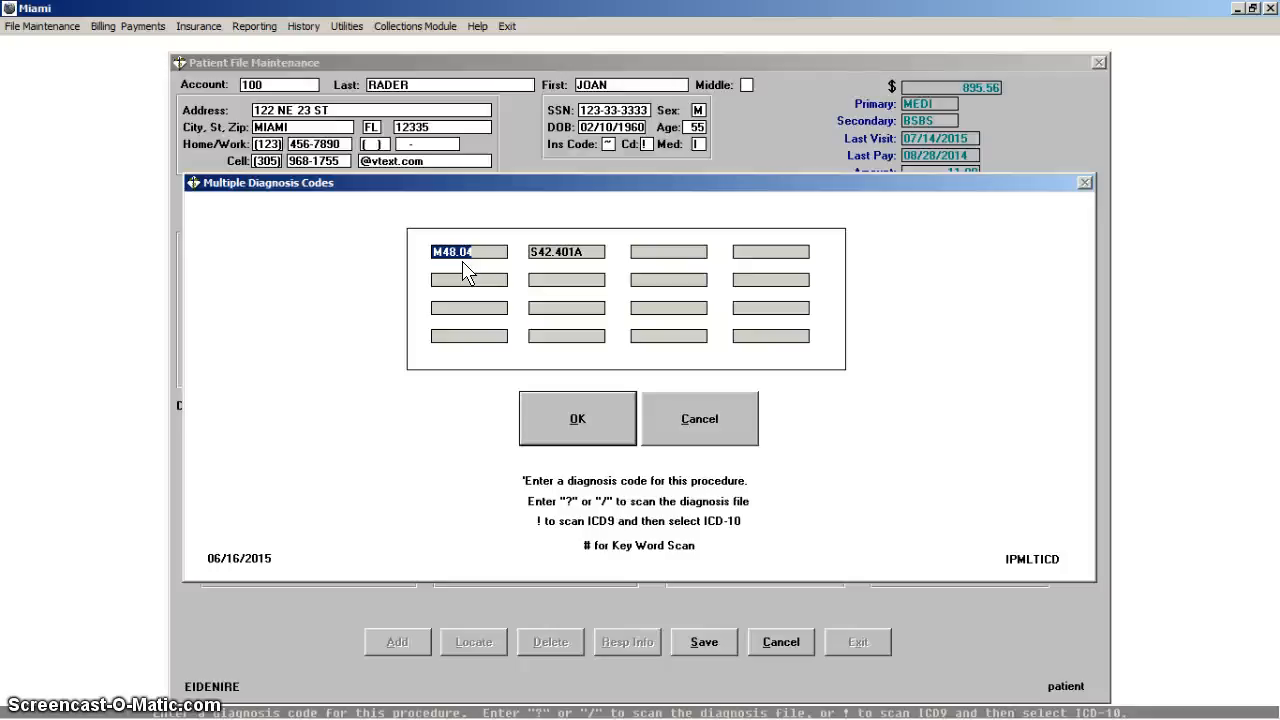
{"action": "left_click", "coordinate": [577, 414]}
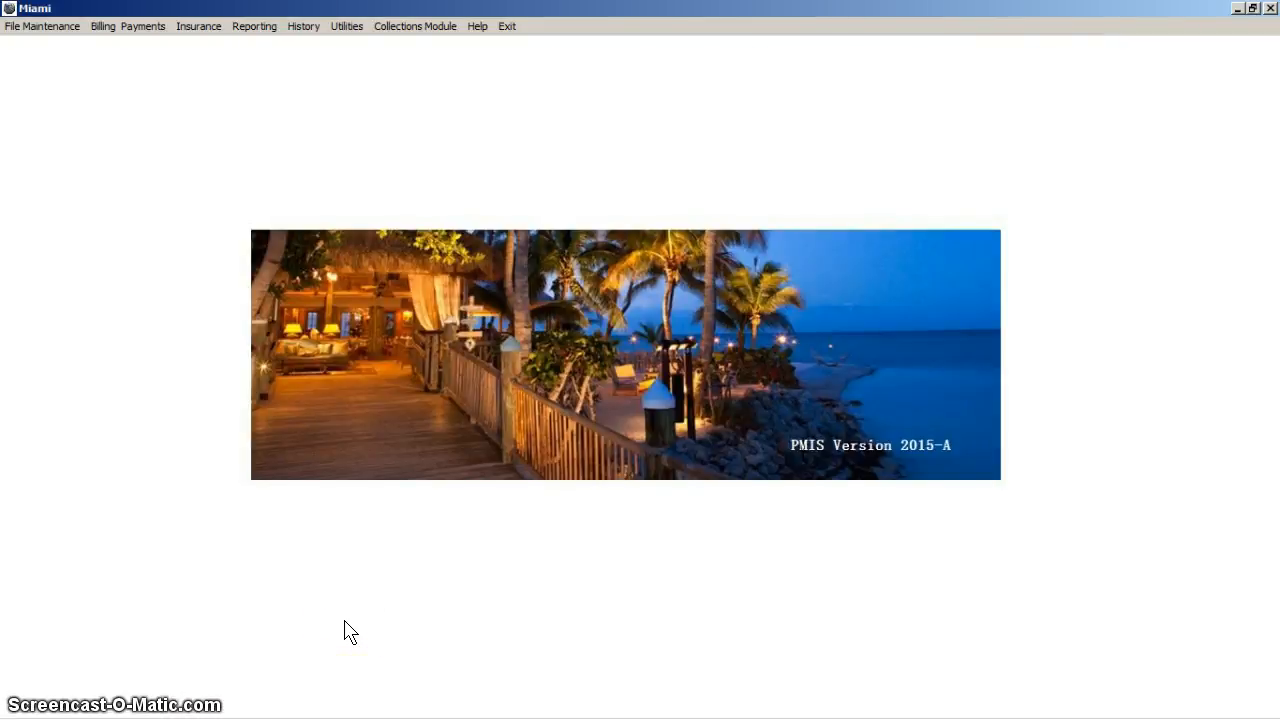
Step: Set up an HCFA 1500 paper claims run for Medicare, Blue Cross/Blue Shield and all other patients, with primary insurance and NEIC patients included
{"action": "left_click", "coordinate": [196, 30]}
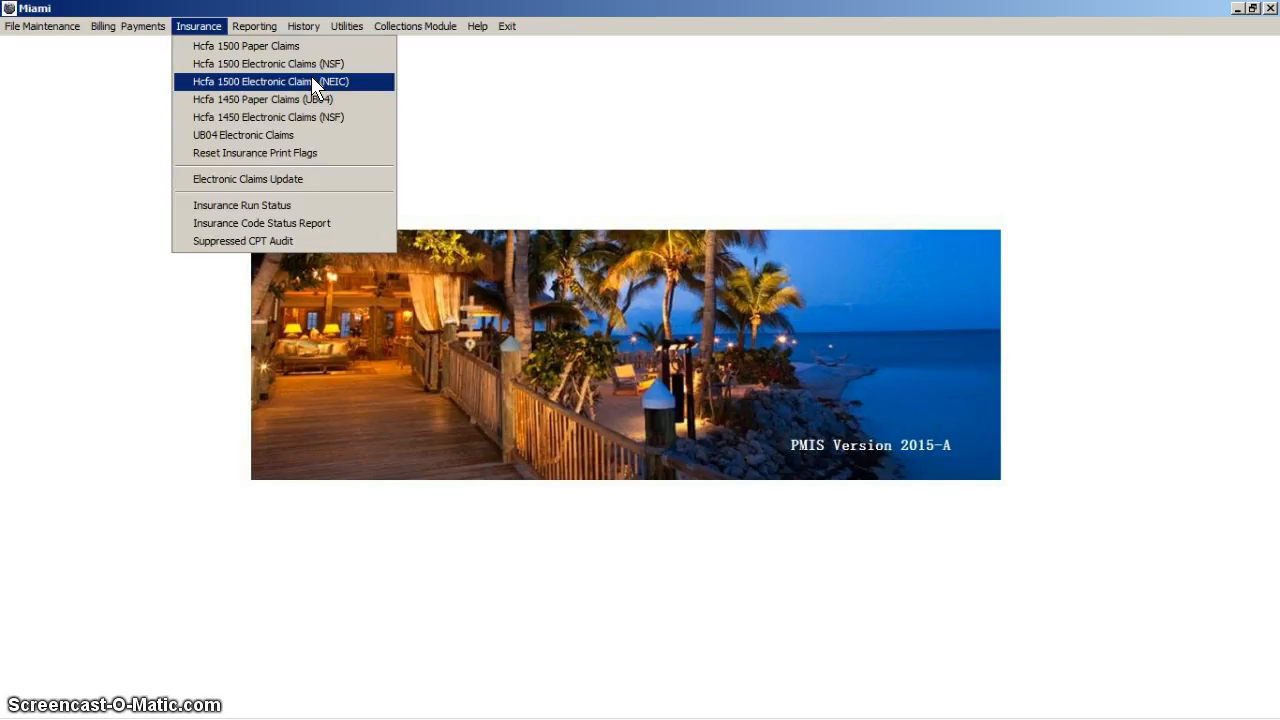
{"action": "left_click", "coordinate": [228, 48]}
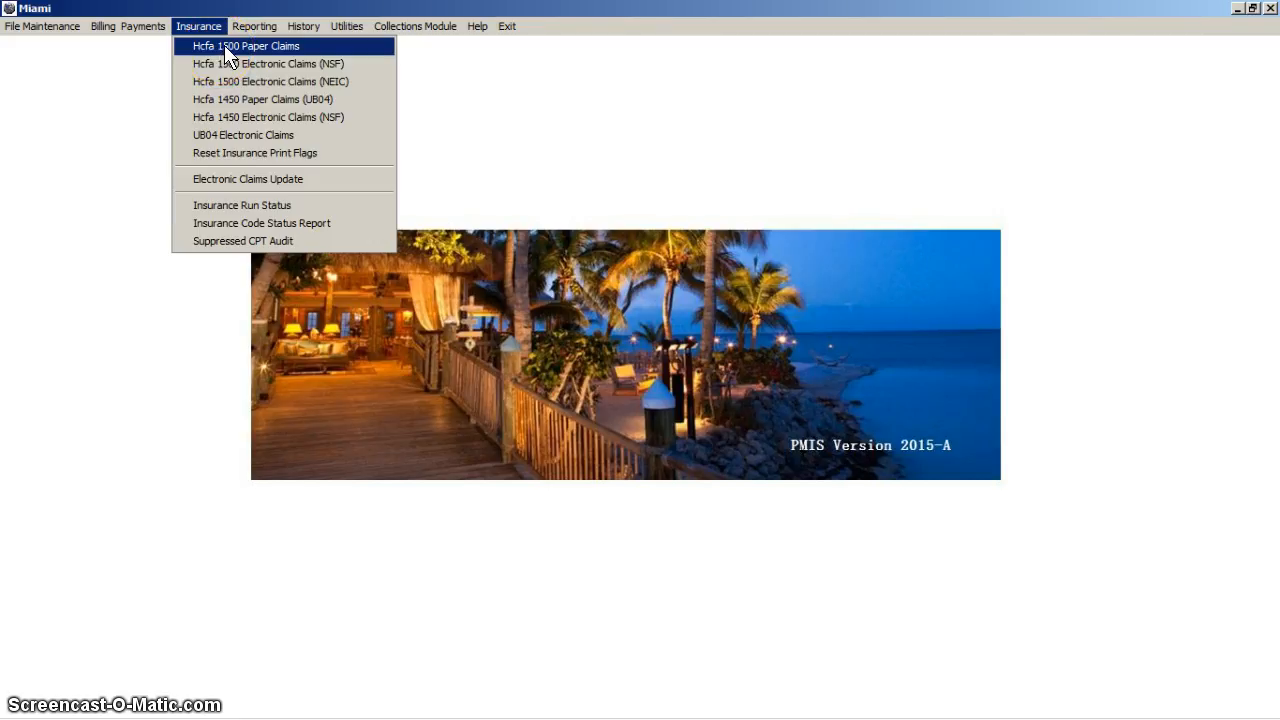
{"action": "left_click", "coordinate": [274, 47]}
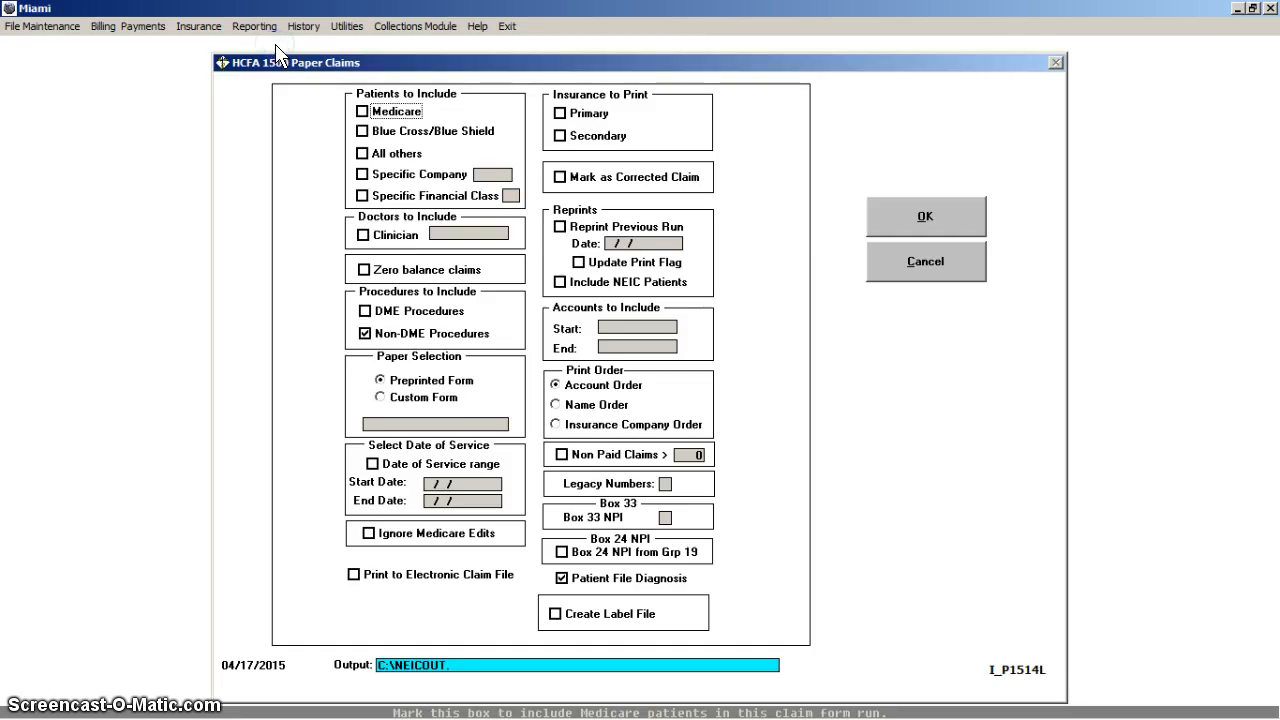
{"action": "left_click", "coordinate": [380, 113]}
{"action": "left_click", "coordinate": [380, 131]}
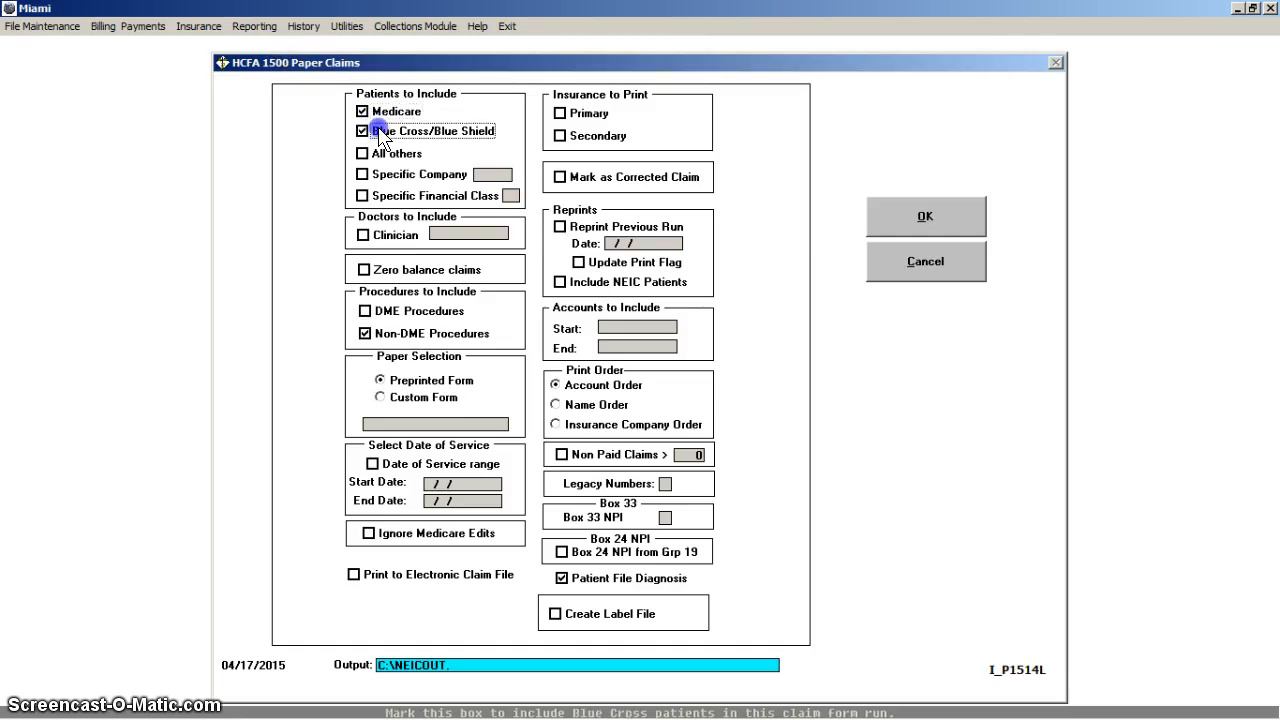
{"action": "left_click", "coordinate": [382, 153]}
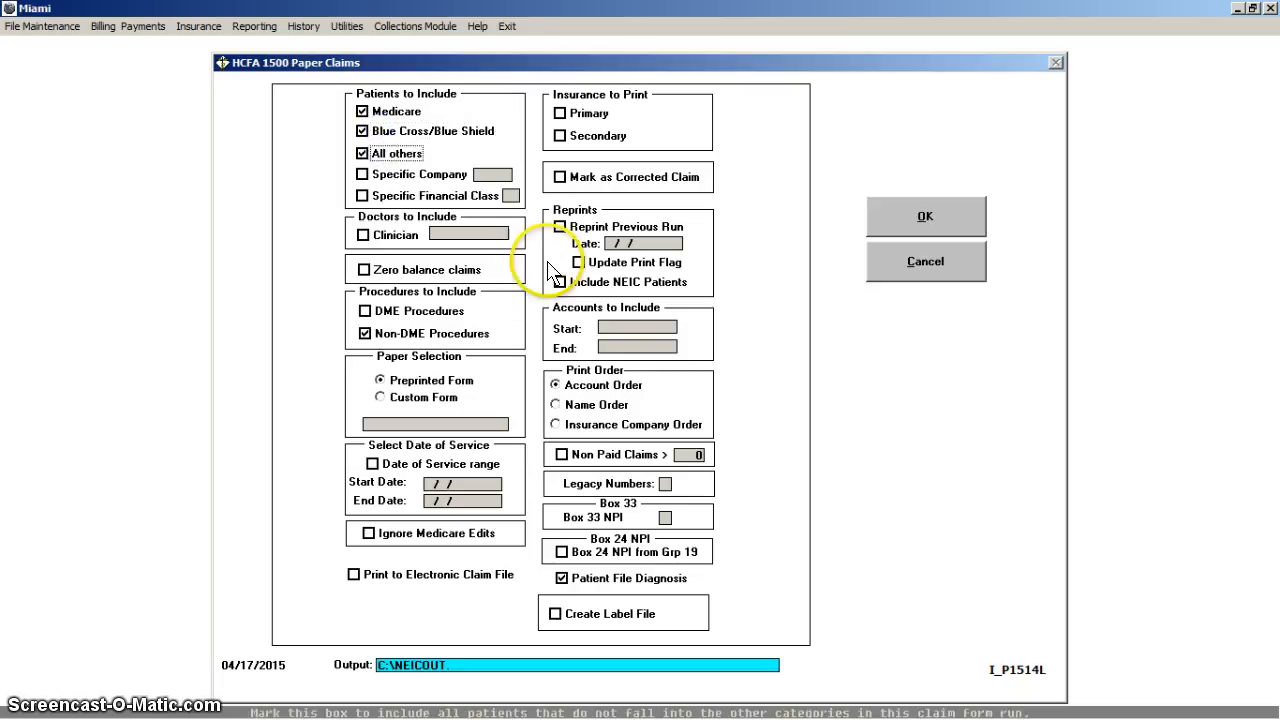
{"action": "left_click", "coordinate": [583, 115]}
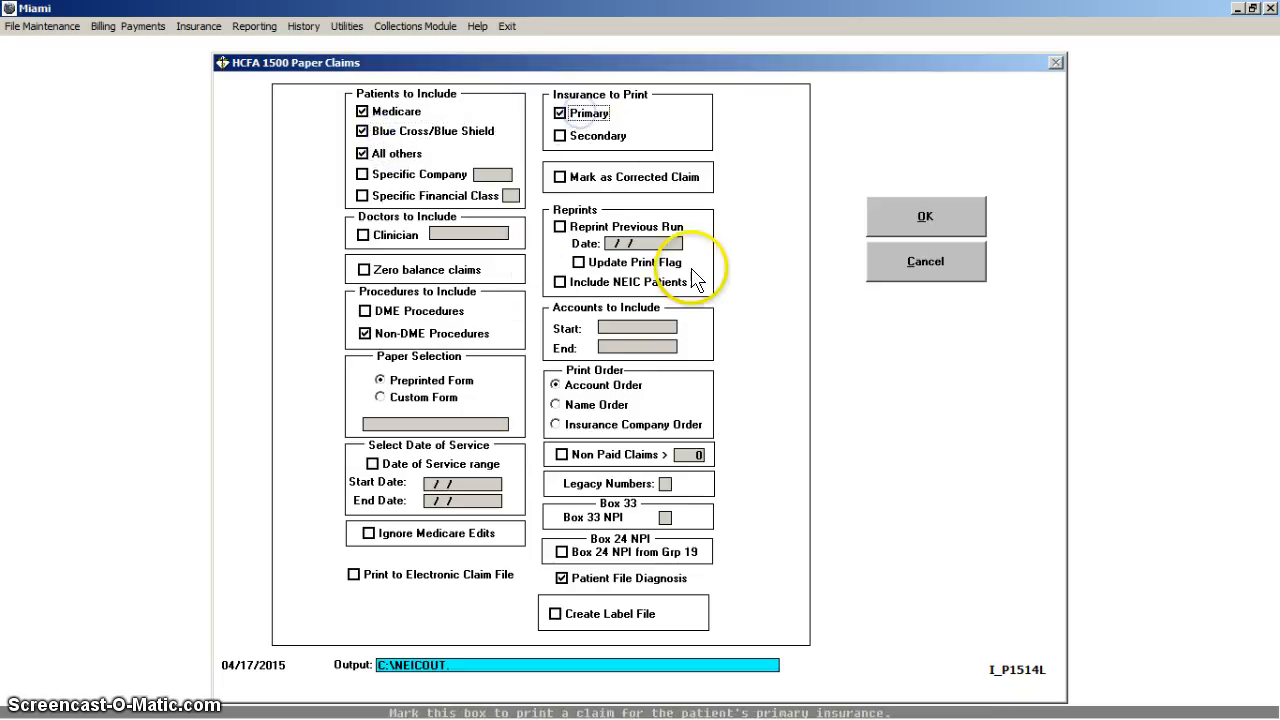
{"action": "left_click", "coordinate": [600, 282]}
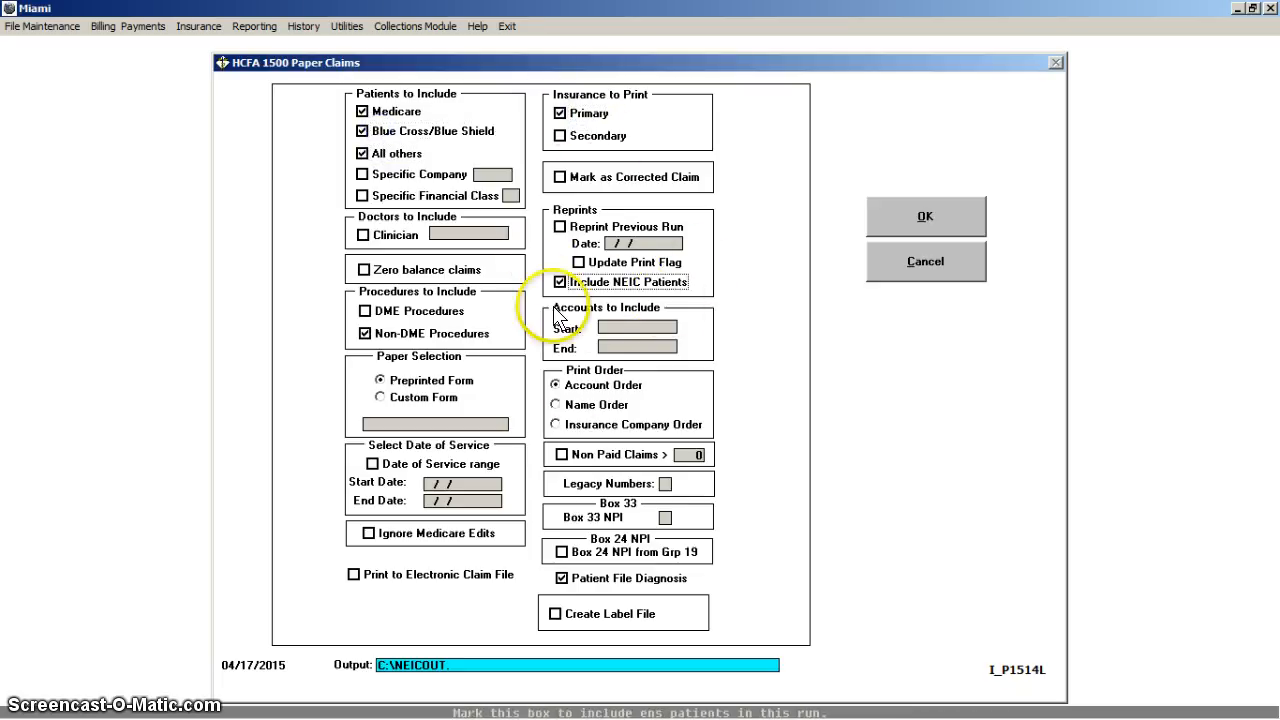
Step: Limit the claims run to the patient's account number as both start and end, and enable printing to the electronic claim file
{"action": "left_click", "coordinate": [650, 327]}
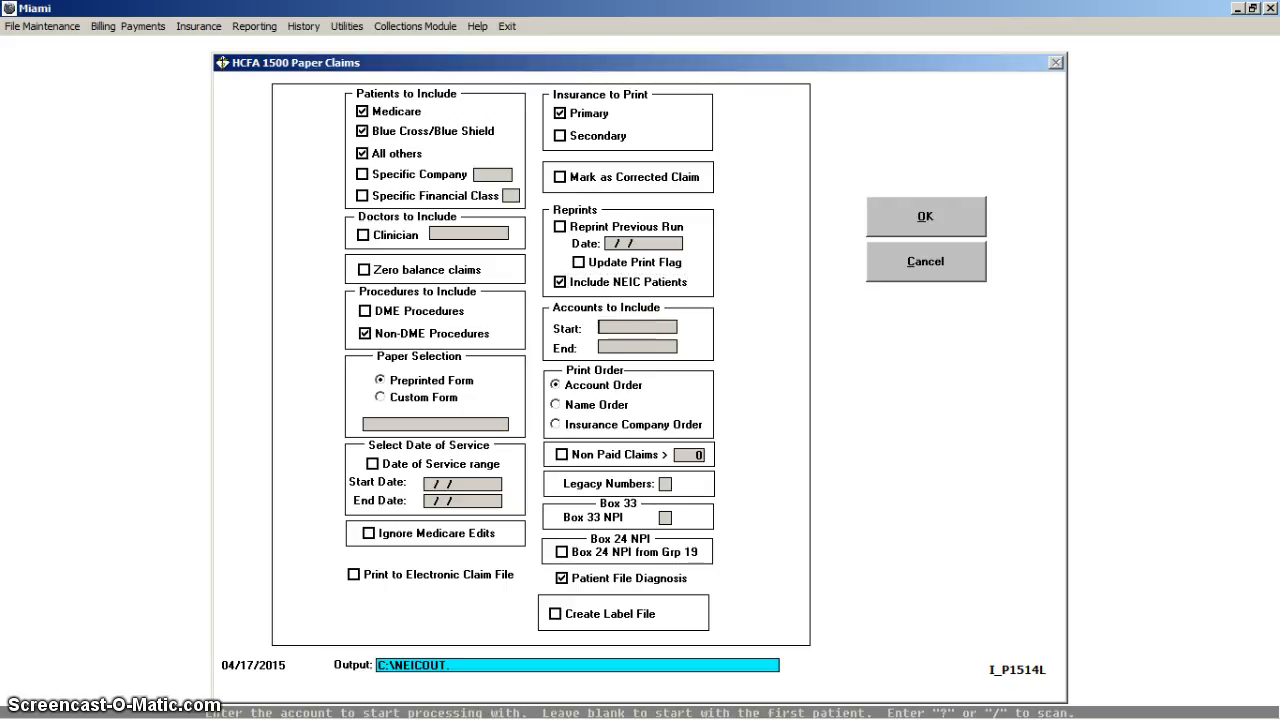
{"action": "type", "text": "100"}
{"action": "key", "text": "Return"}
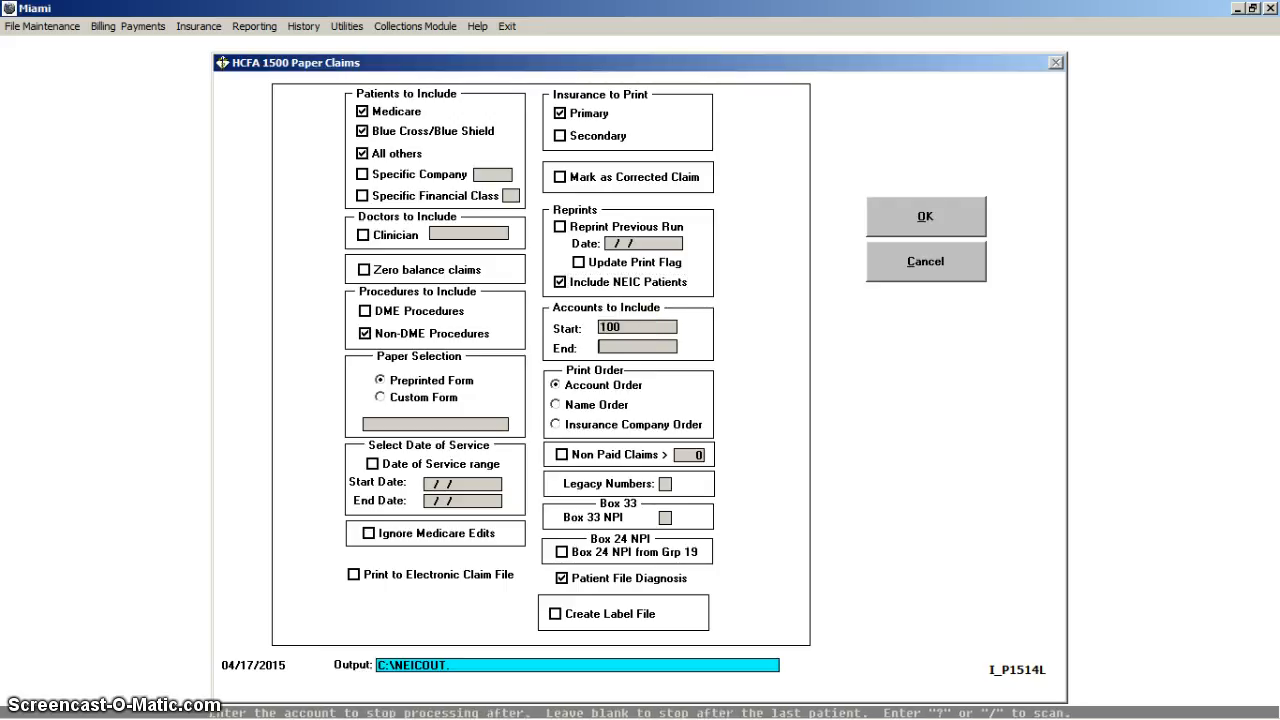
{"action": "type", "text": "100"}
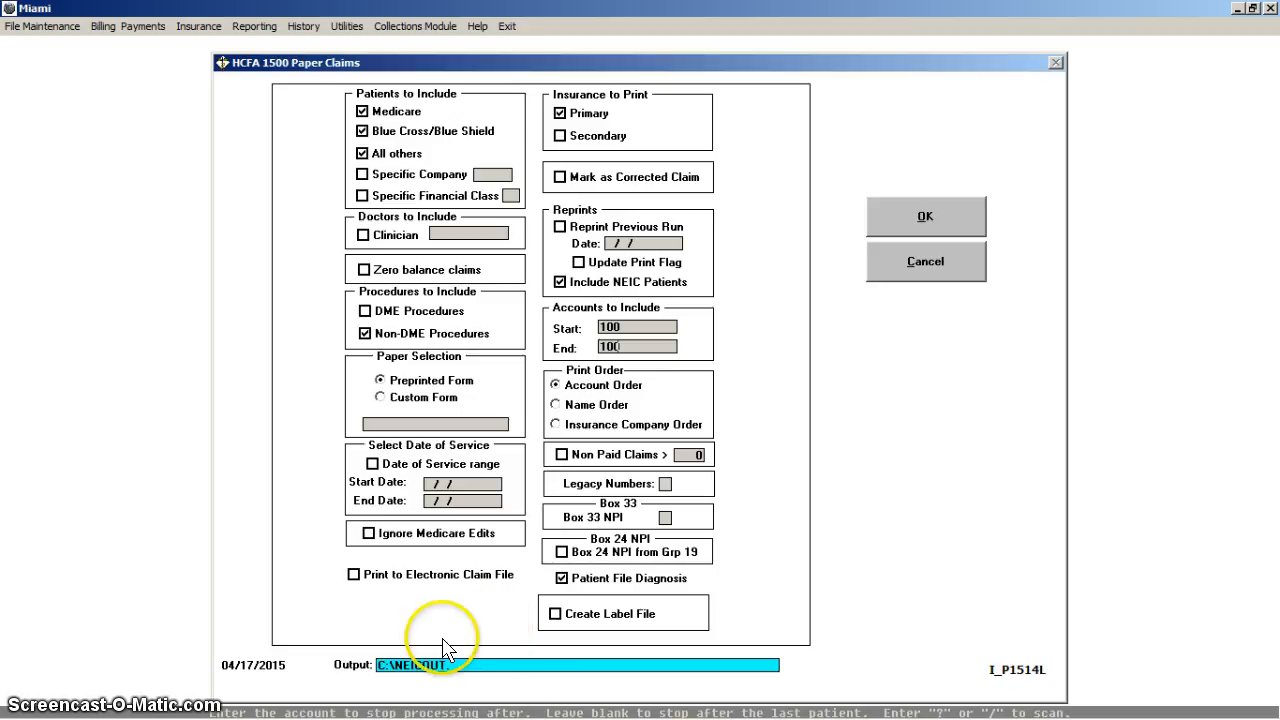
{"action": "left_click", "coordinate": [355, 577]}
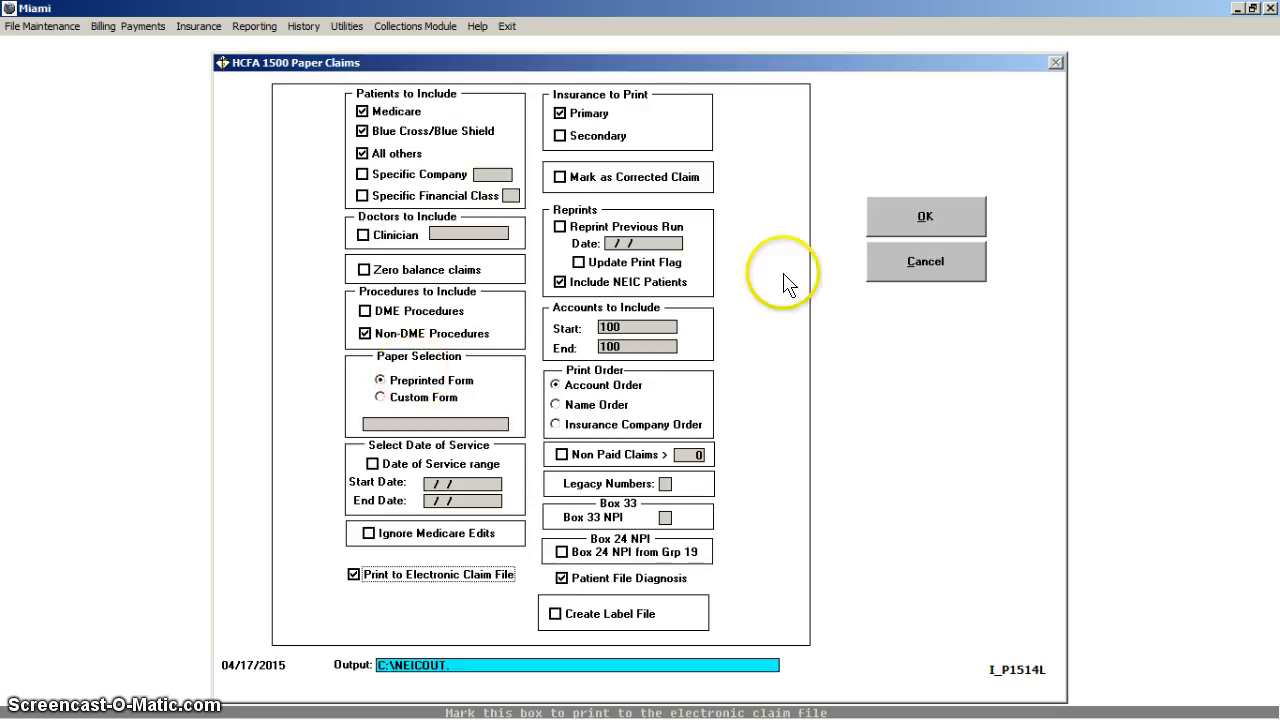
Step: Run the claim extraction, overwriting the existing c:\neicout.txt, and acknowledge the extraction counter
{"action": "left_click", "coordinate": [915, 232]}
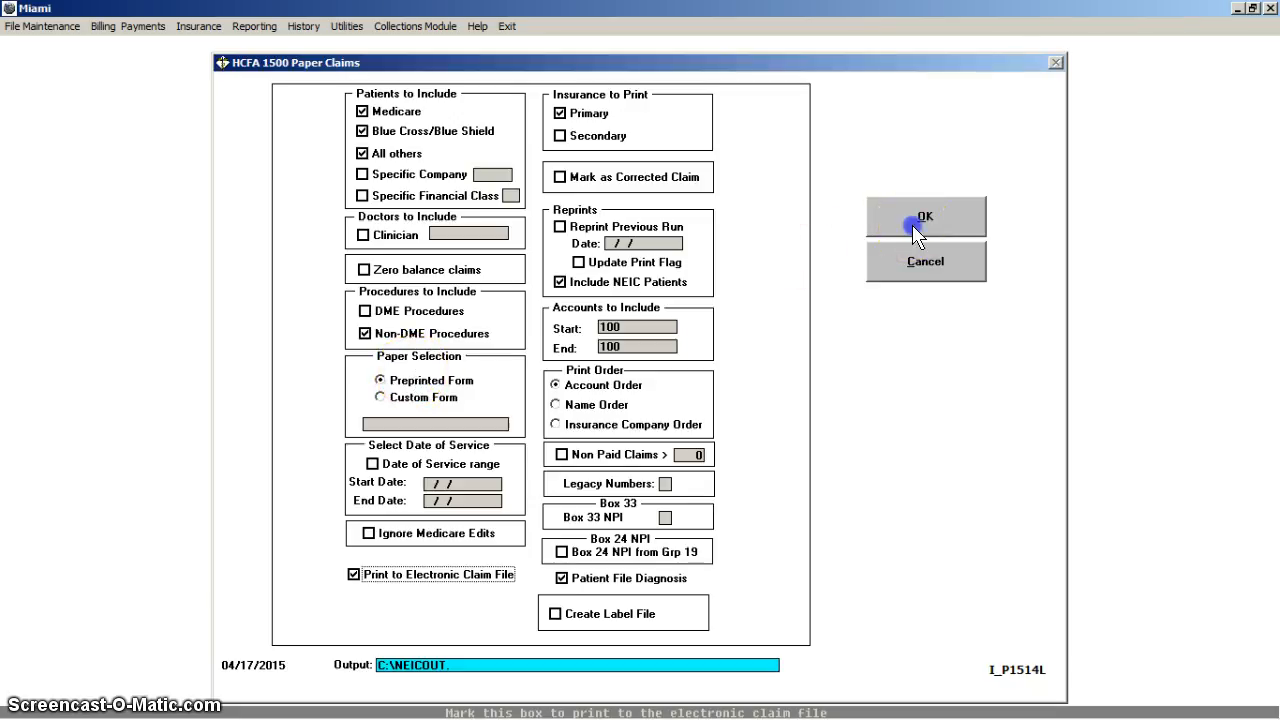
{"action": "left_click", "coordinate": [606, 414]}
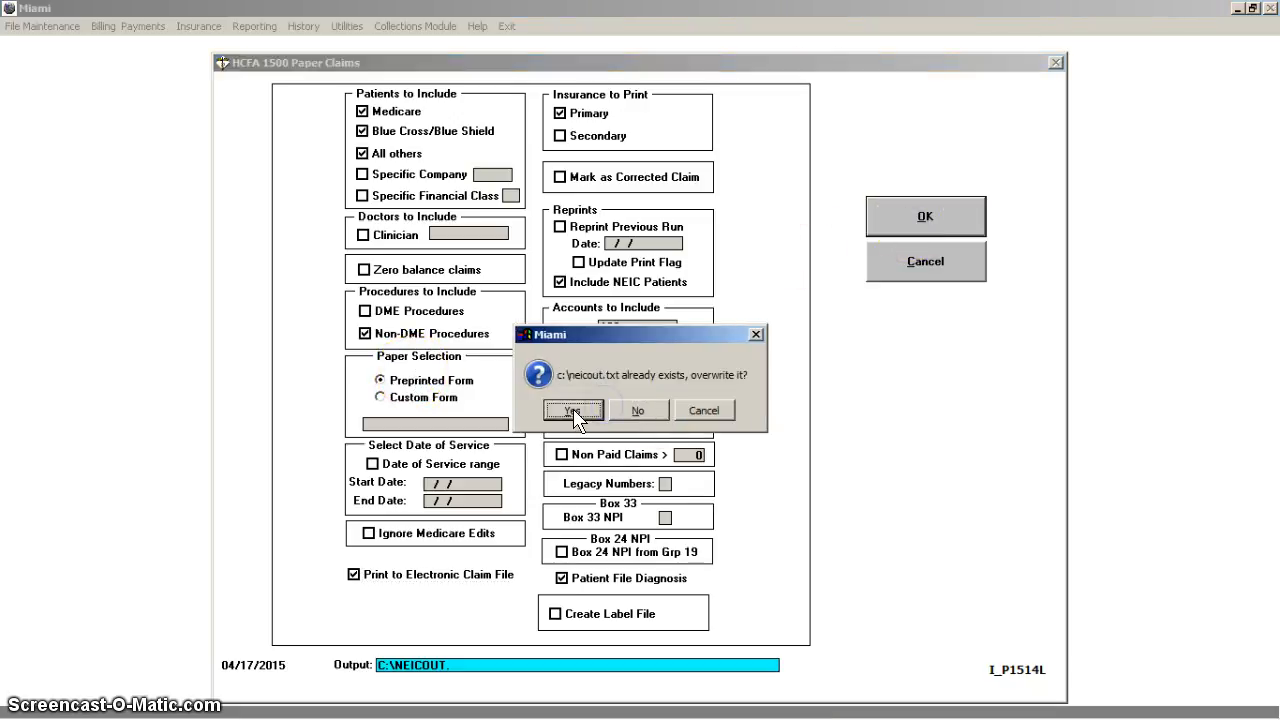
{"action": "left_click", "coordinate": [576, 414]}
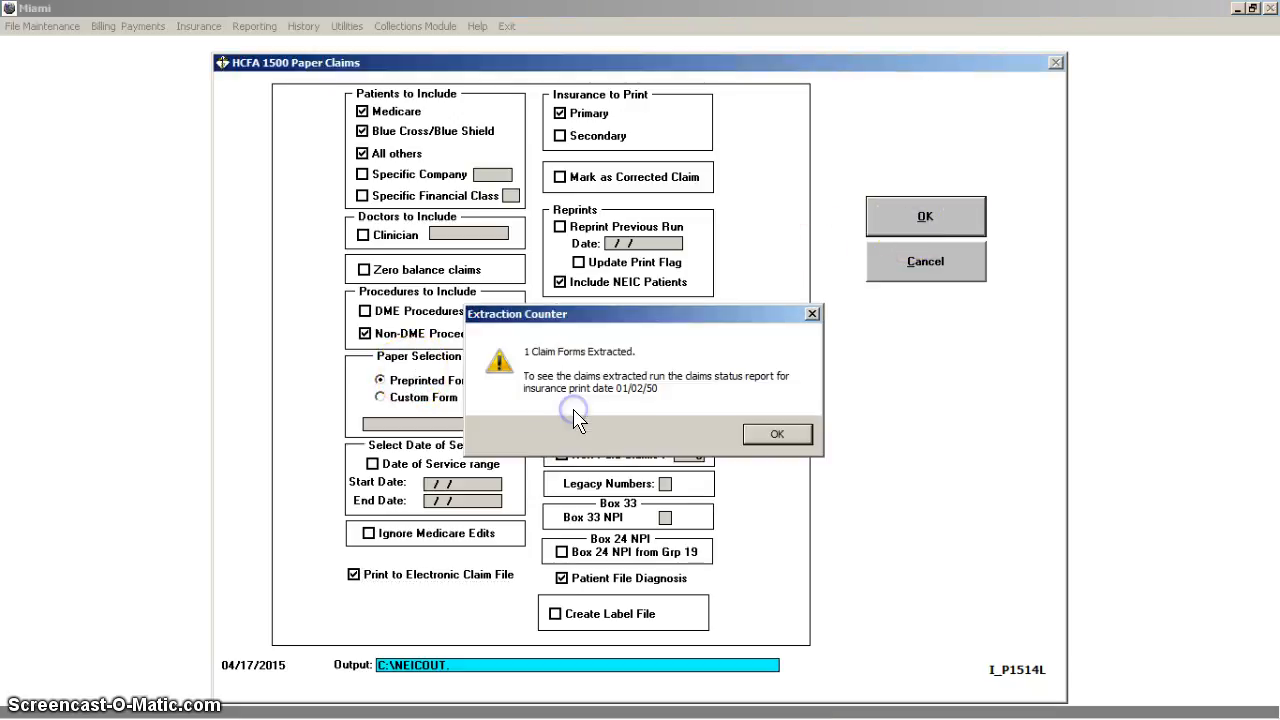
{"action": "left_click", "coordinate": [757, 432]}
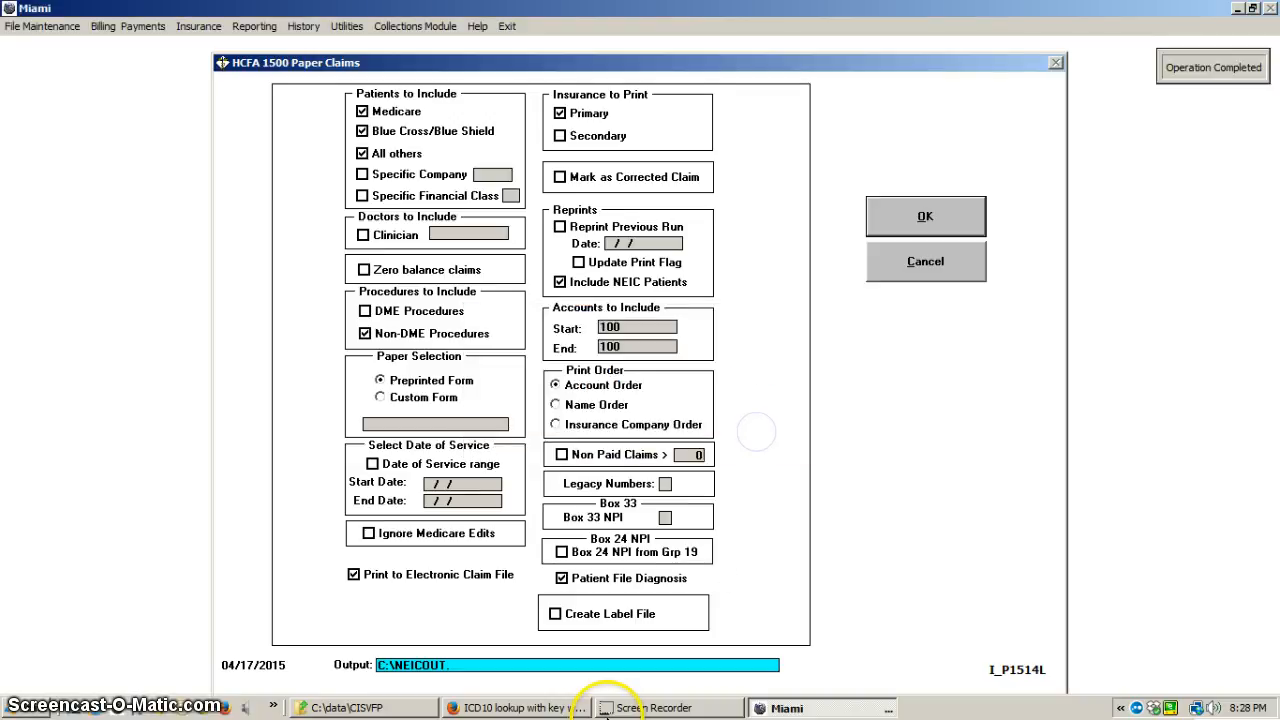
Step: Switch to the claim output file NE150714.TXT in Notepad and examine its diagnosis codes, ICD indicator and procedure line
{"action": "left_click", "coordinate": [408, 714]}
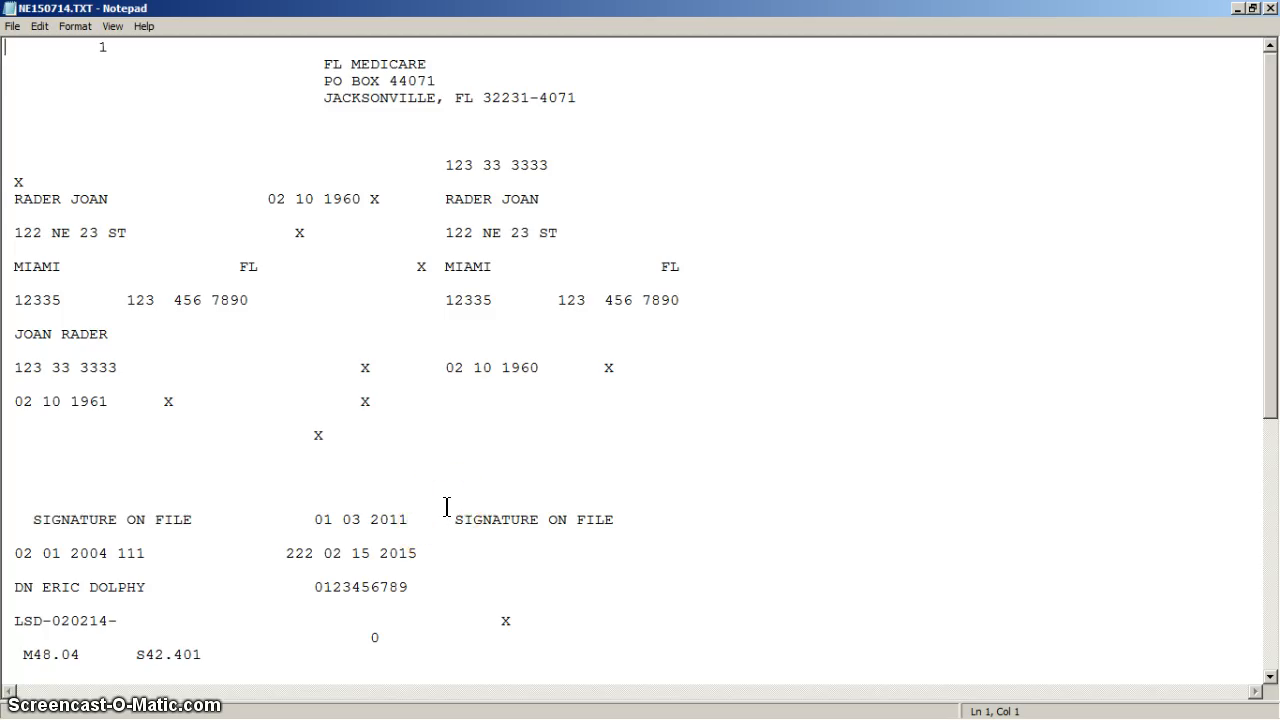
{"action": "scroll", "coordinate": [447, 506], "scroll_direction": "down", "scroll_amount": 5}
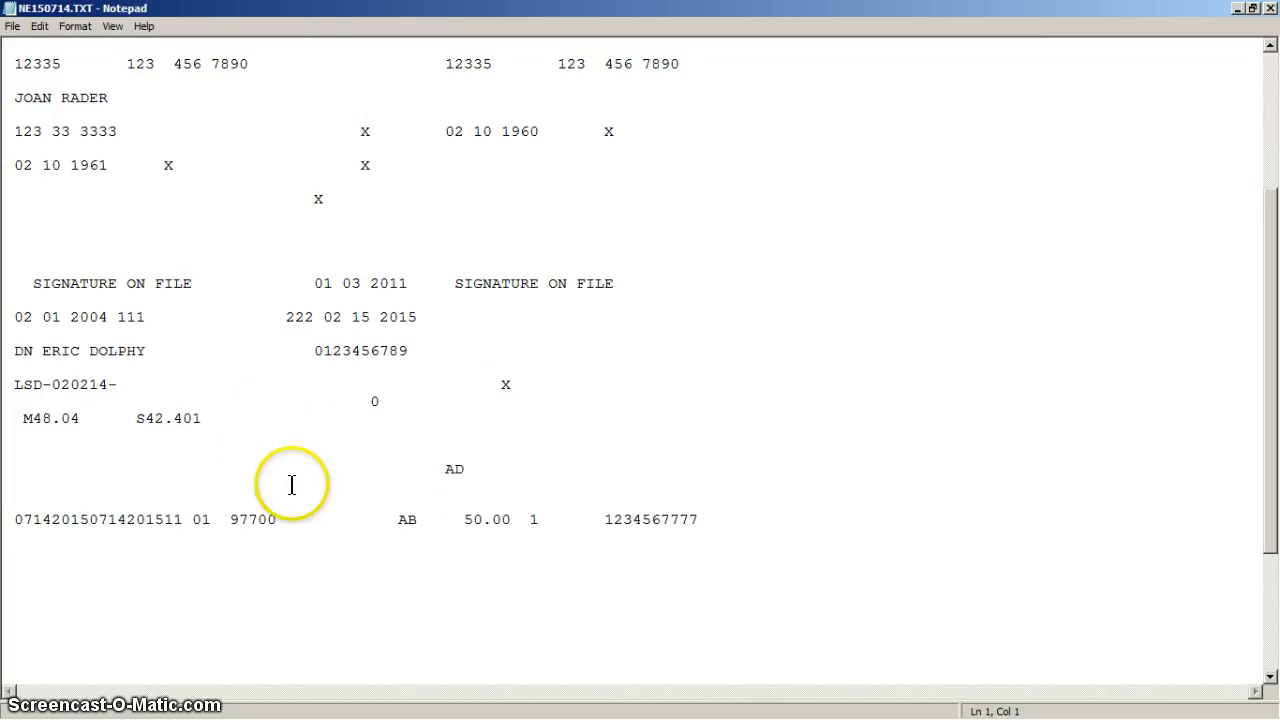
{"action": "scroll", "coordinate": [281, 491], "scroll_direction": "down", "scroll_amount": 4}
{"action": "scroll", "coordinate": [281, 491], "scroll_direction": "up", "scroll_amount": 9}
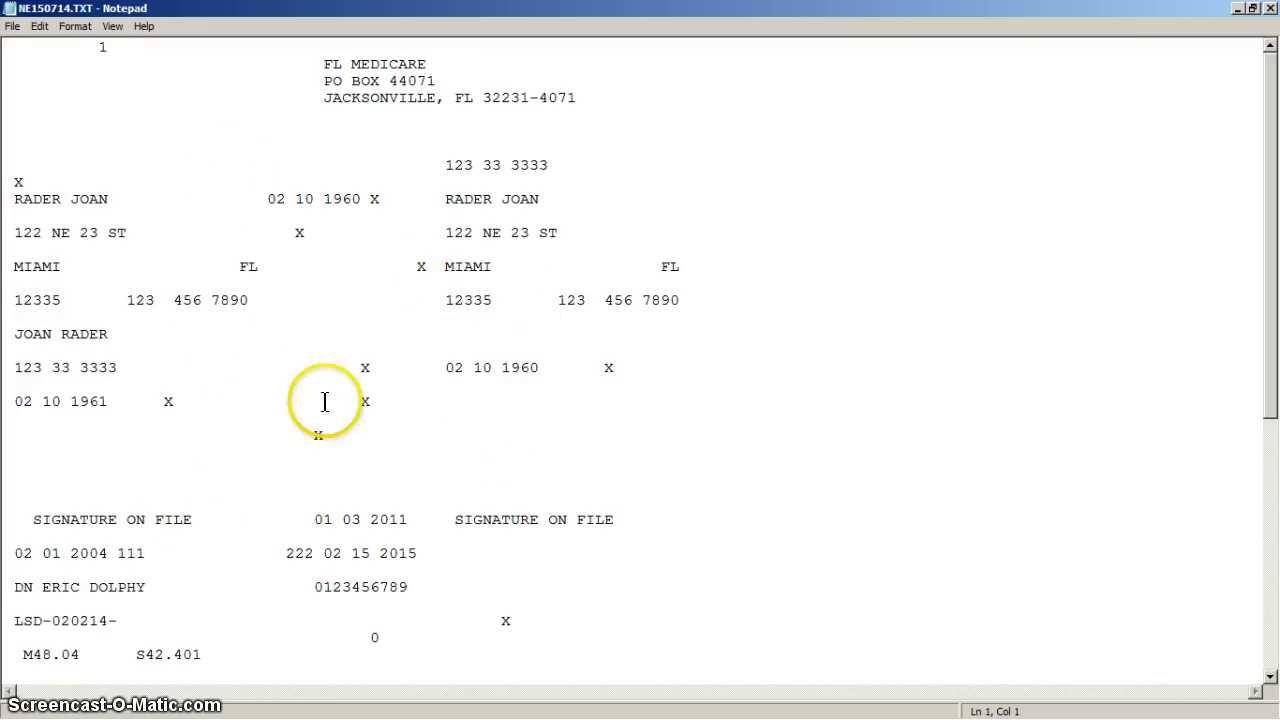
{"action": "scroll", "coordinate": [340, 430], "scroll_direction": "down", "scroll_amount": 2}
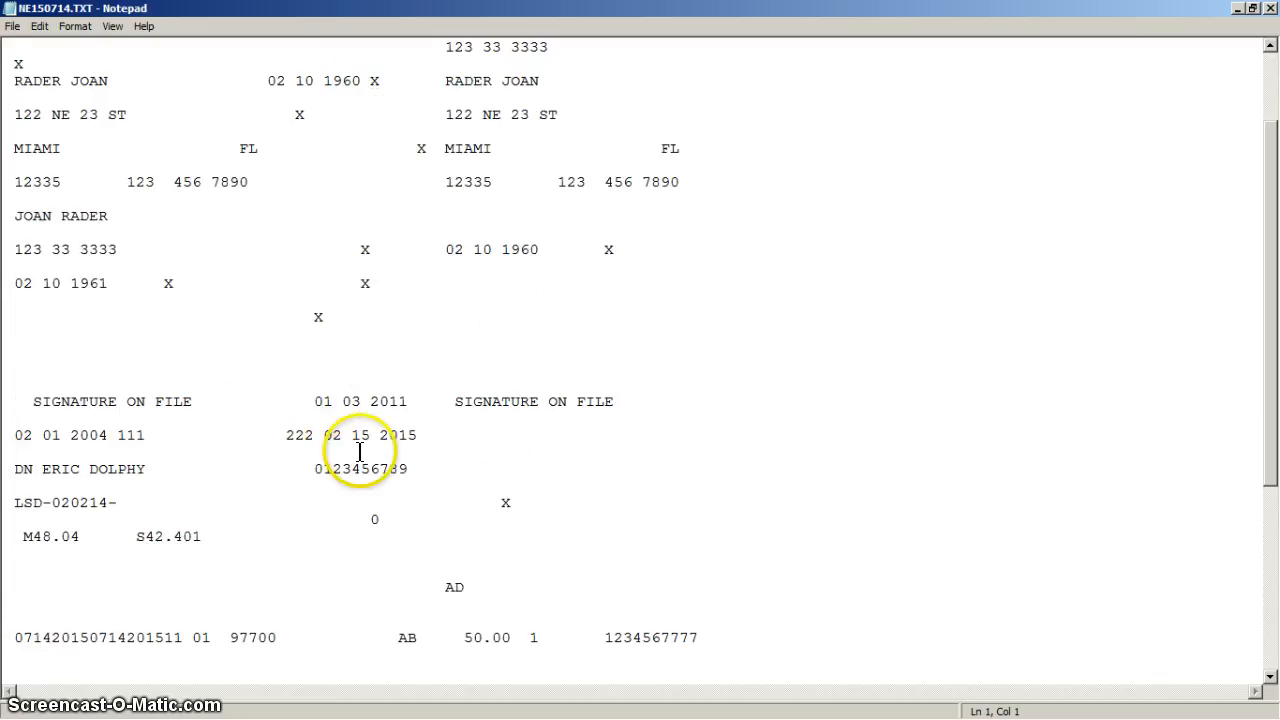
{"action": "left_click", "coordinate": [382, 523]}
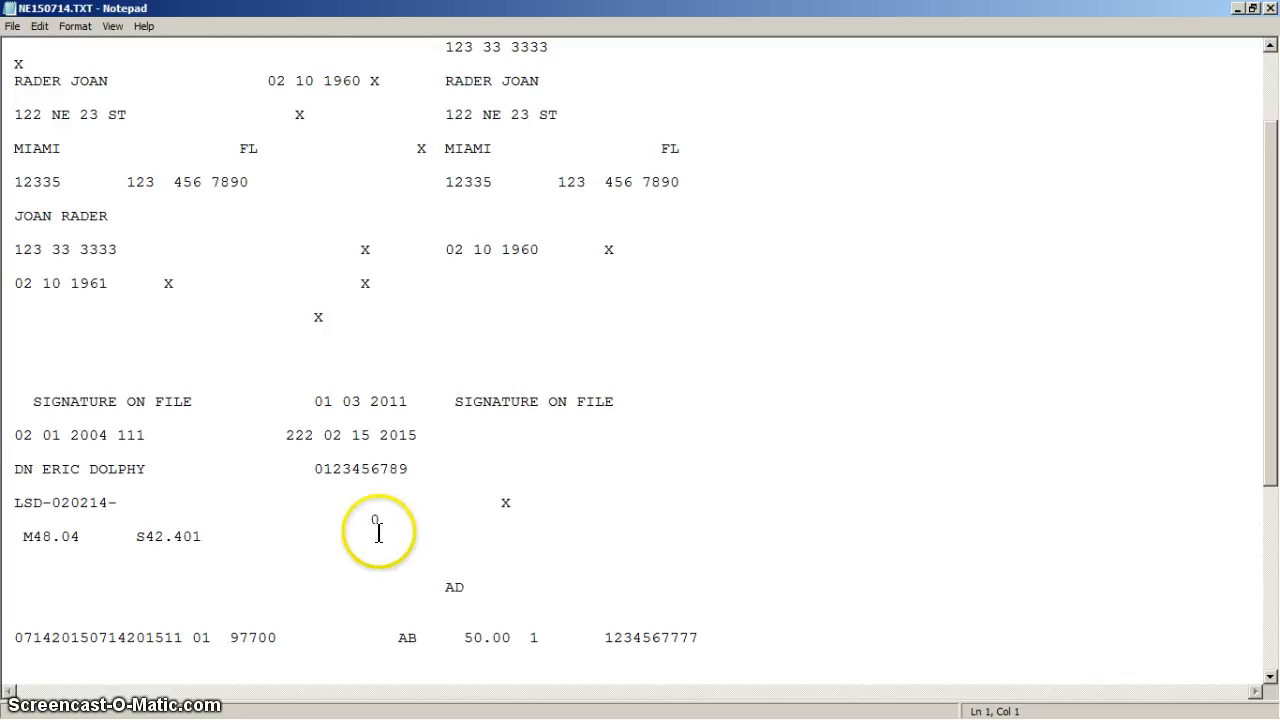